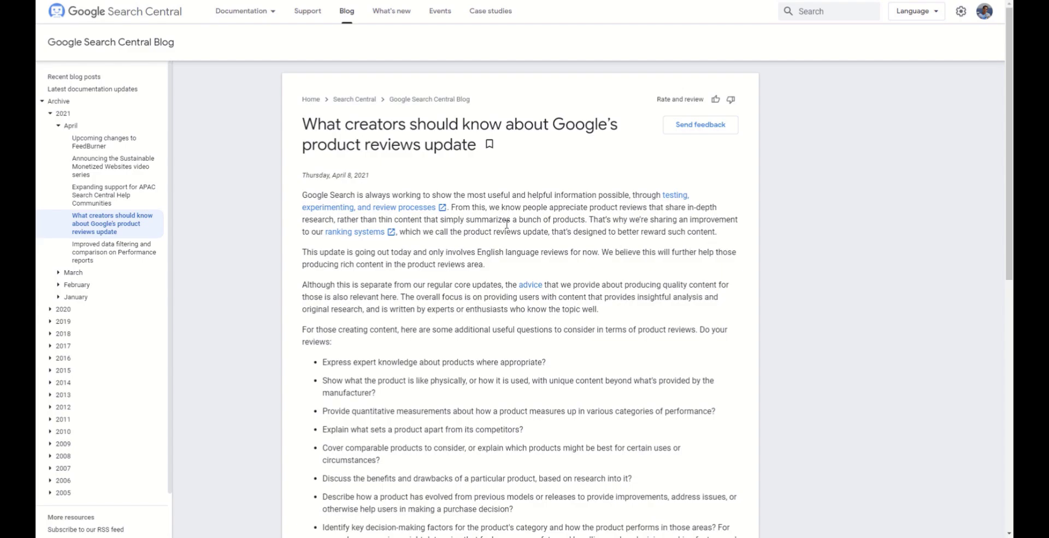
# Read through the article and highlight the bullet about expert product knowledge.
pyautogui.scroll(-3, 495, 210)
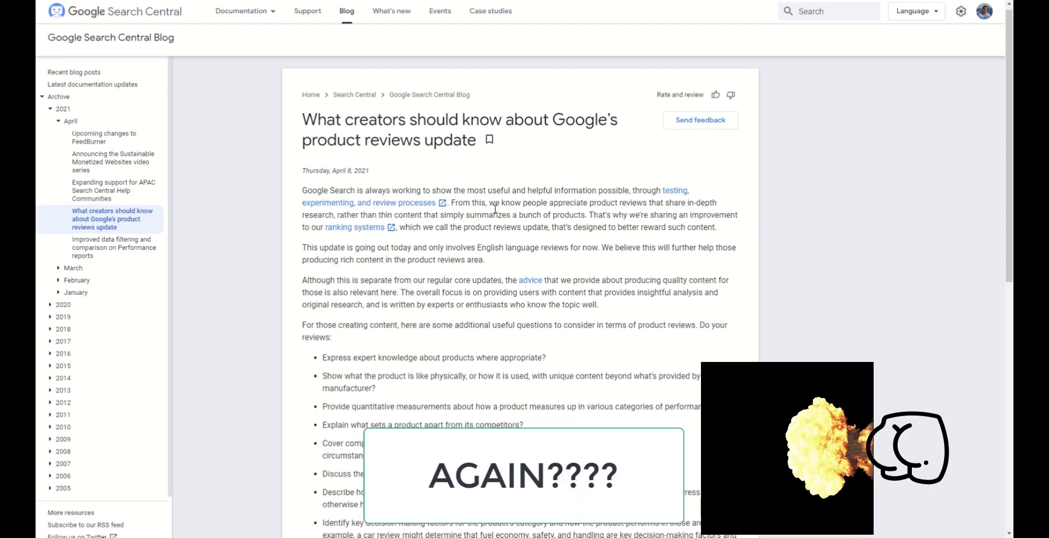
pyautogui.scroll(-2, 495, 209)
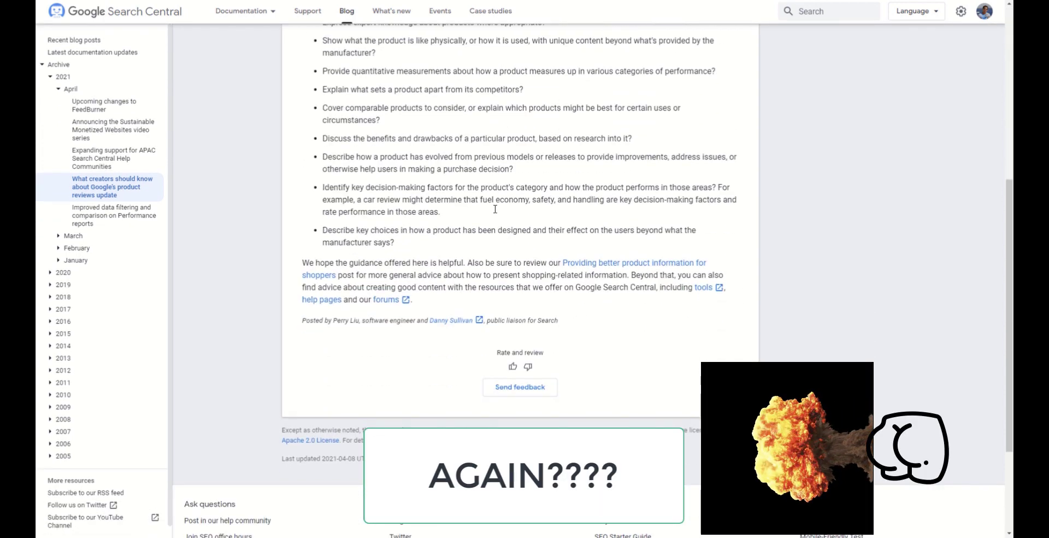
pyautogui.scroll(-4, 495, 209)
pyautogui.scroll(7, 496, 209)
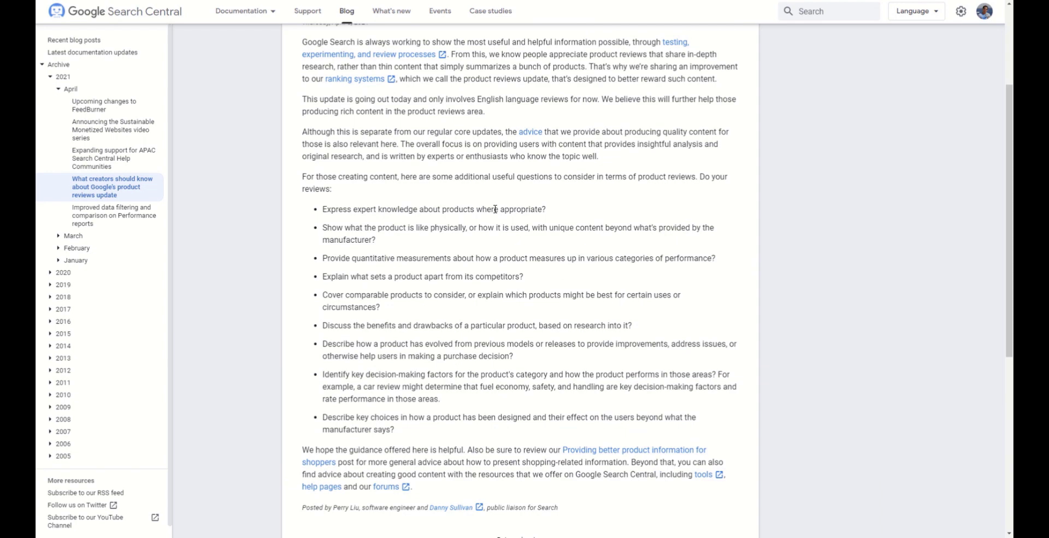
pyautogui.scroll(2, 495, 210)
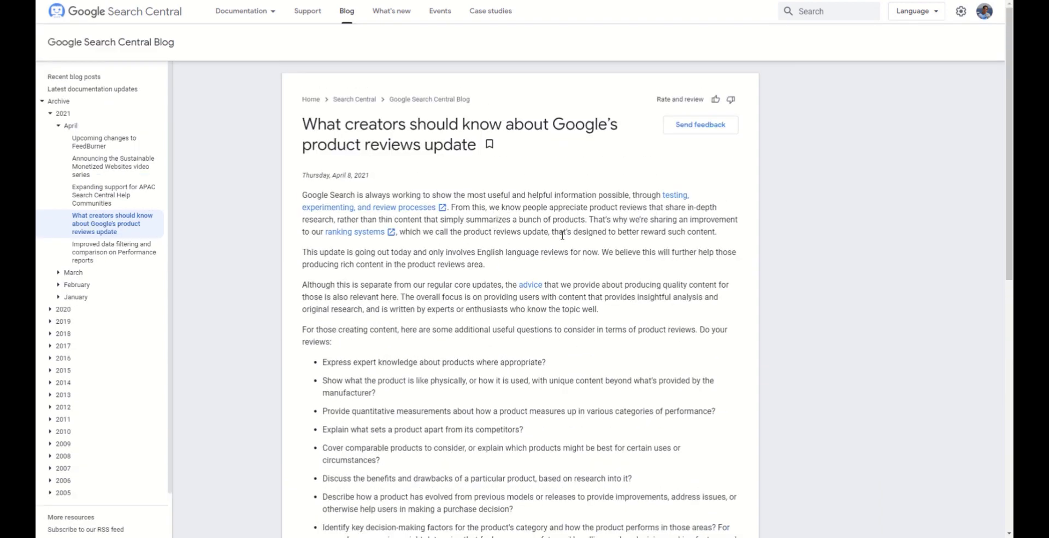
pyautogui.scroll(-8, 562, 235)
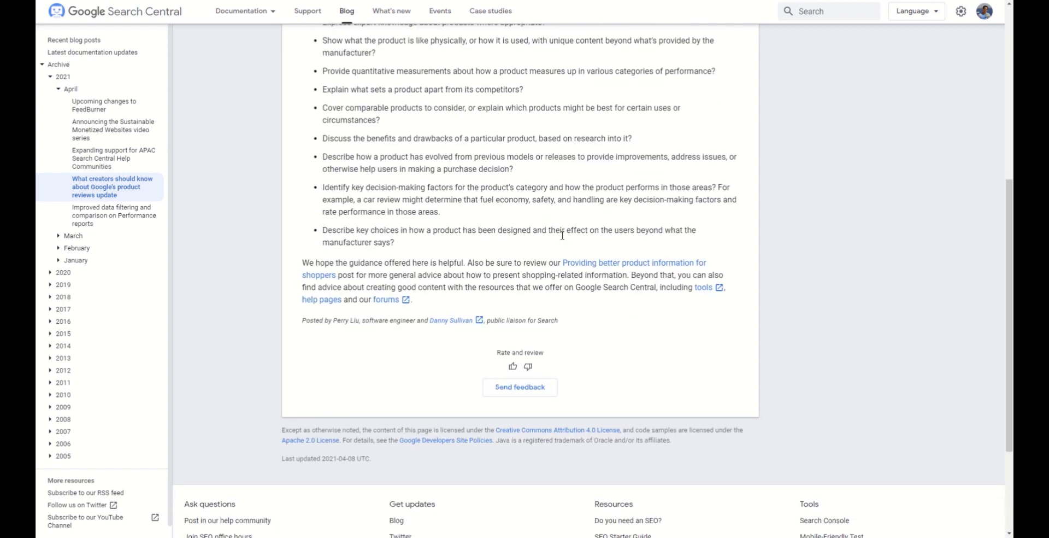
pyautogui.scroll(8, 563, 235)
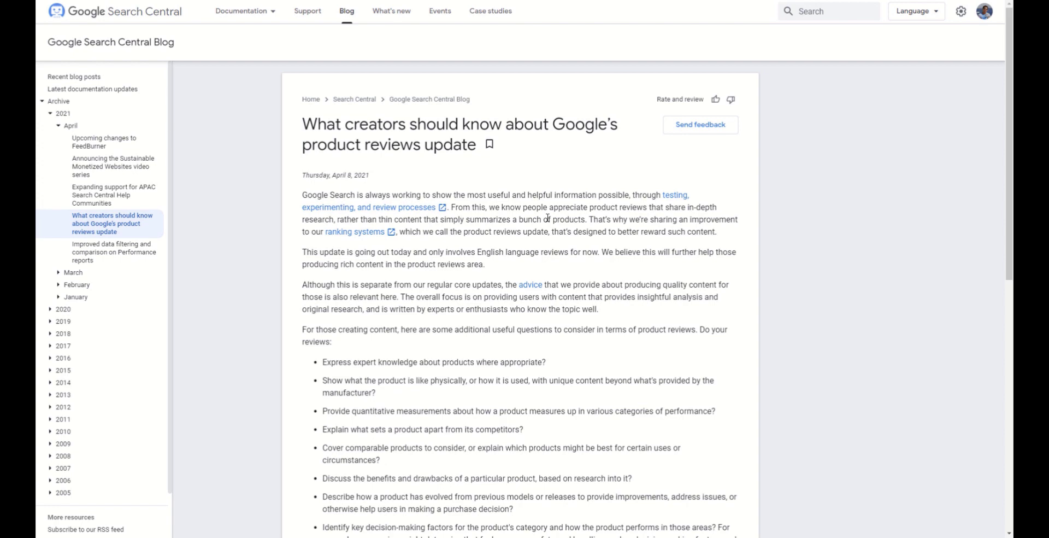
pyautogui.scroll(-3, 622, 323)
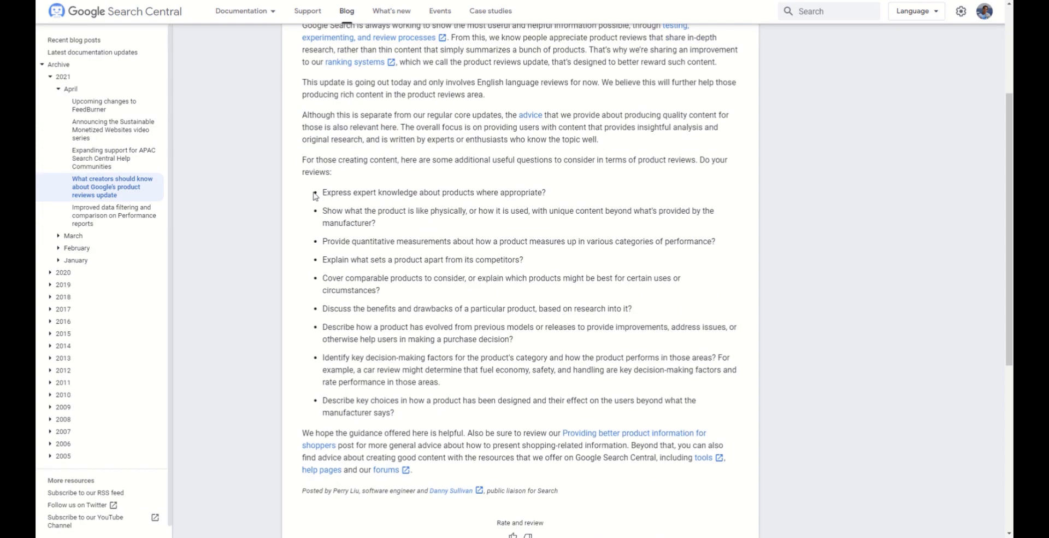
pyautogui.moveTo(547, 194); pyautogui.dragTo(322, 194)
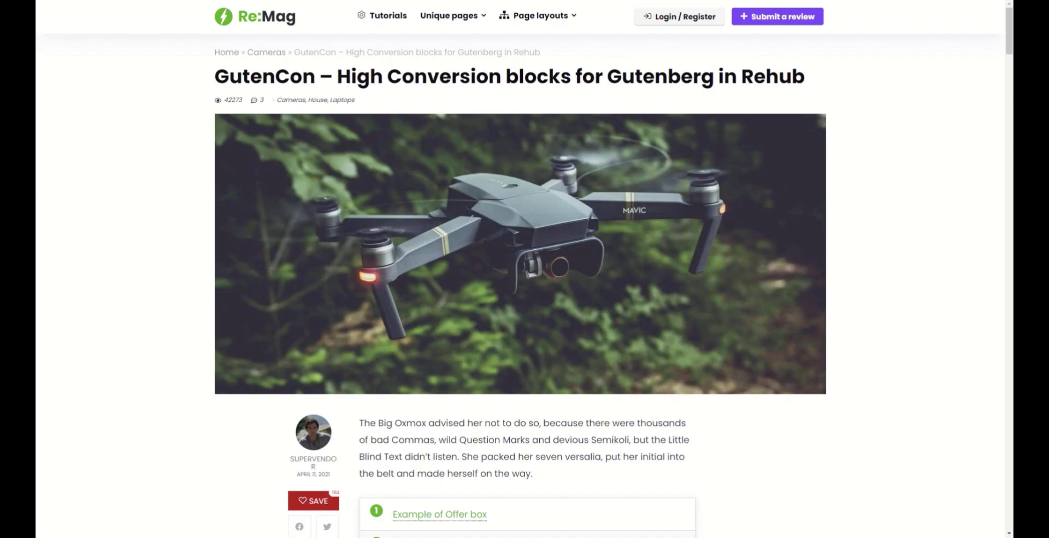
pyautogui.scroll(-3, 165, 108)
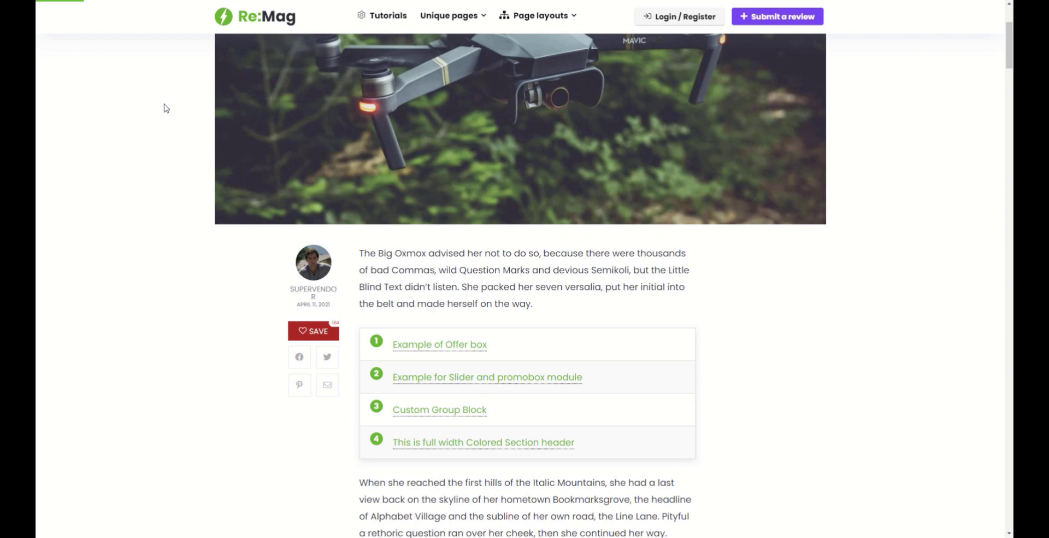
pyautogui.scroll(-3, 166, 108)
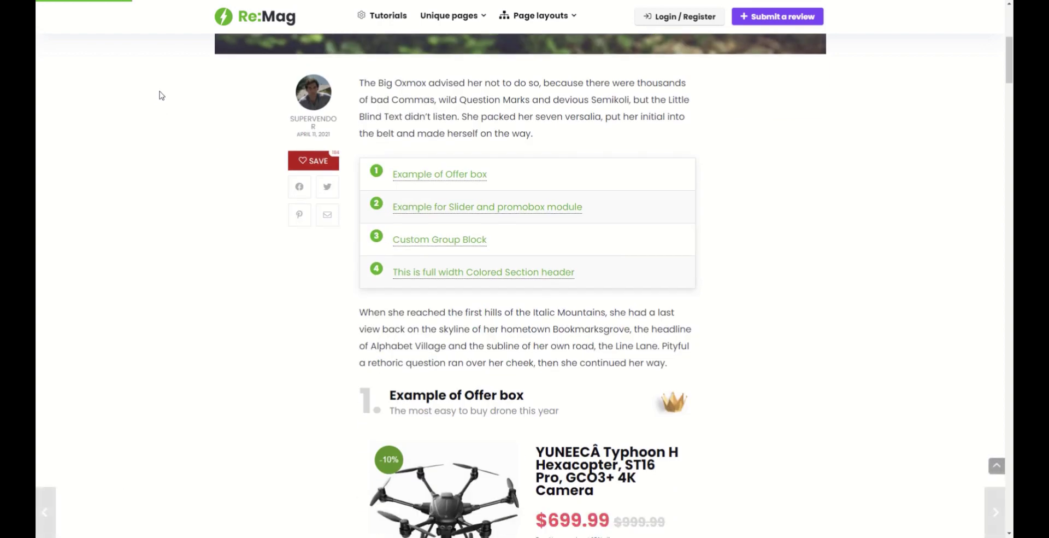
# Go from the author avatar to Users > Profile and scroll through the profile settings.
pyautogui.click(321, 104)
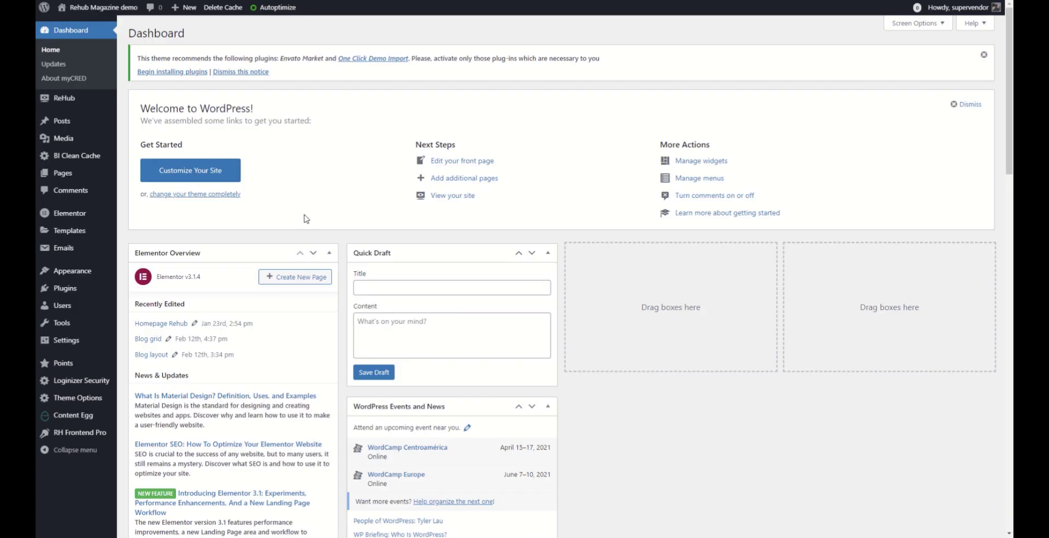
pyautogui.moveTo(93, 307)
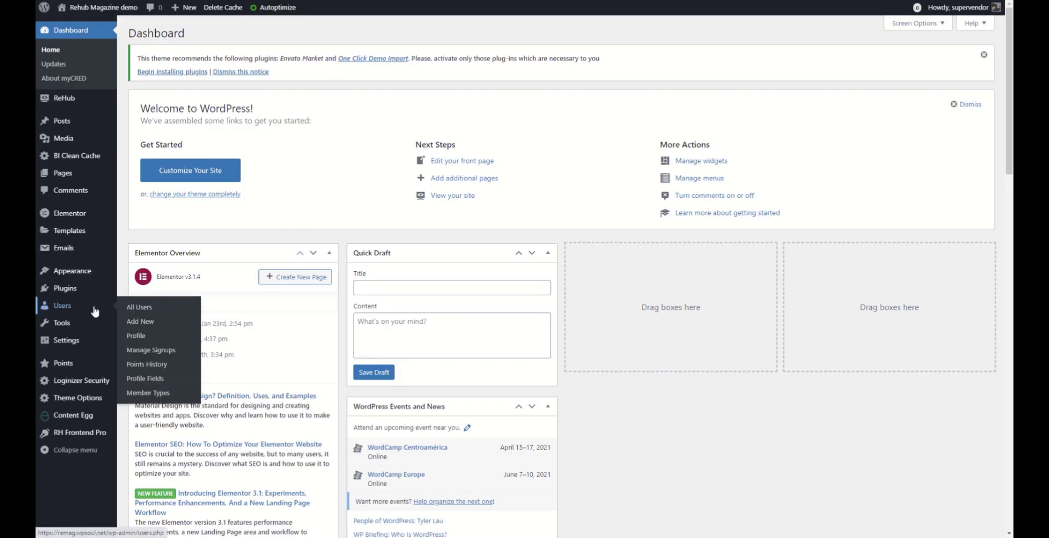
pyautogui.click(154, 336)
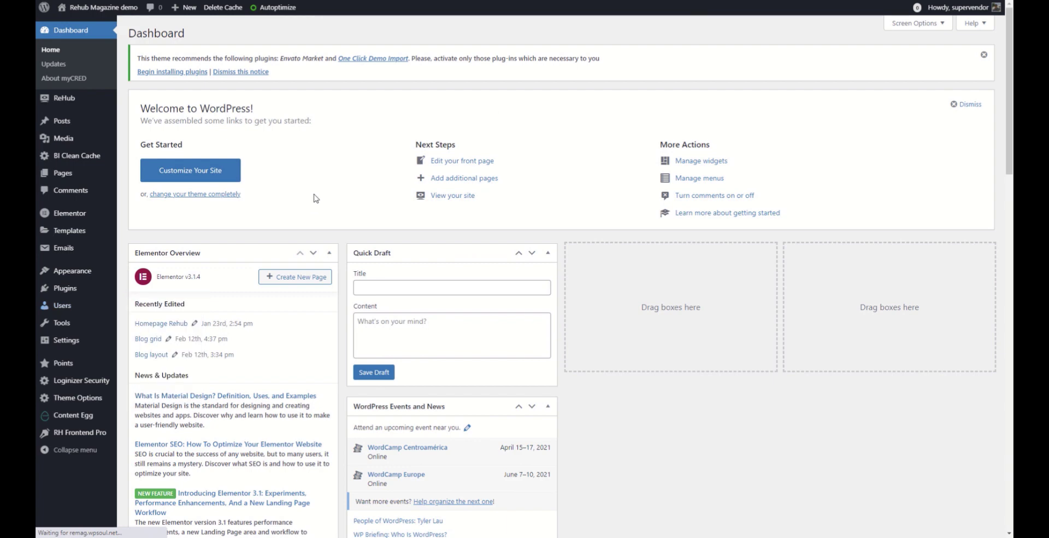
pyautogui.scroll(-5, 317, 197)
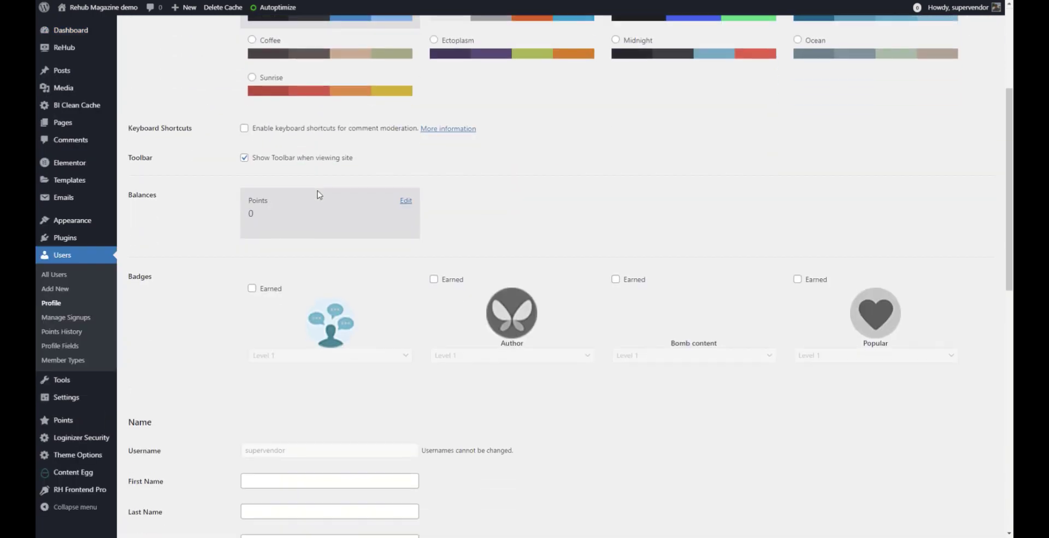
pyautogui.scroll(-5, 320, 195)
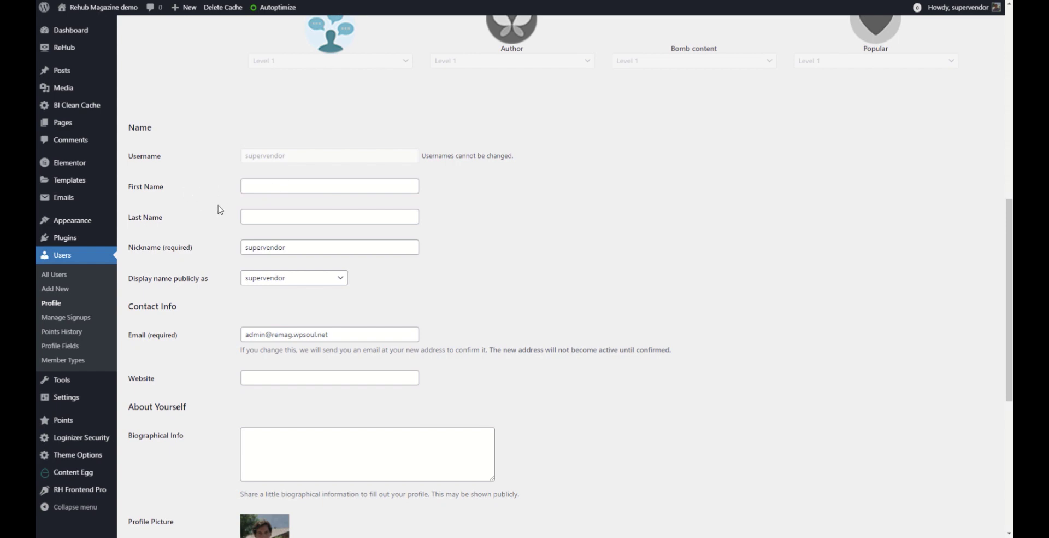
pyautogui.scroll(-6, 206, 237)
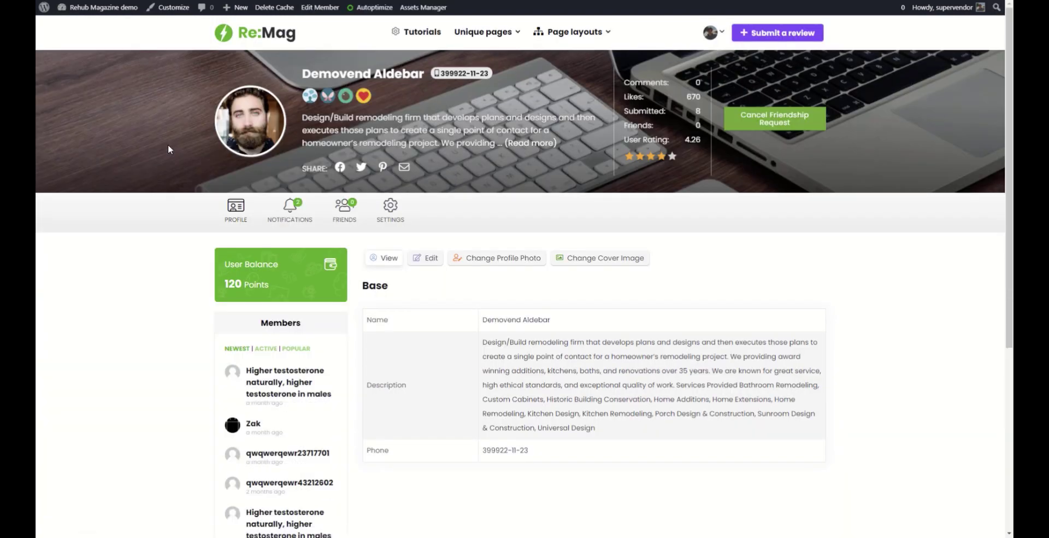
pyautogui.scroll(-3, 169, 144)
pyautogui.scroll(3, 168, 143)
pyautogui.scroll(-3, 126, 93)
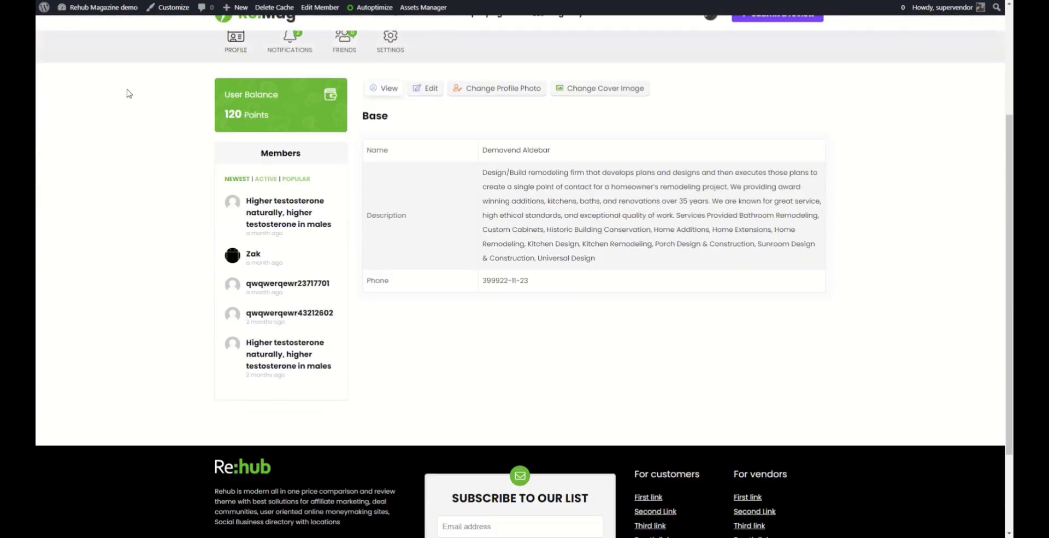
pyautogui.scroll(3, 105, 39)
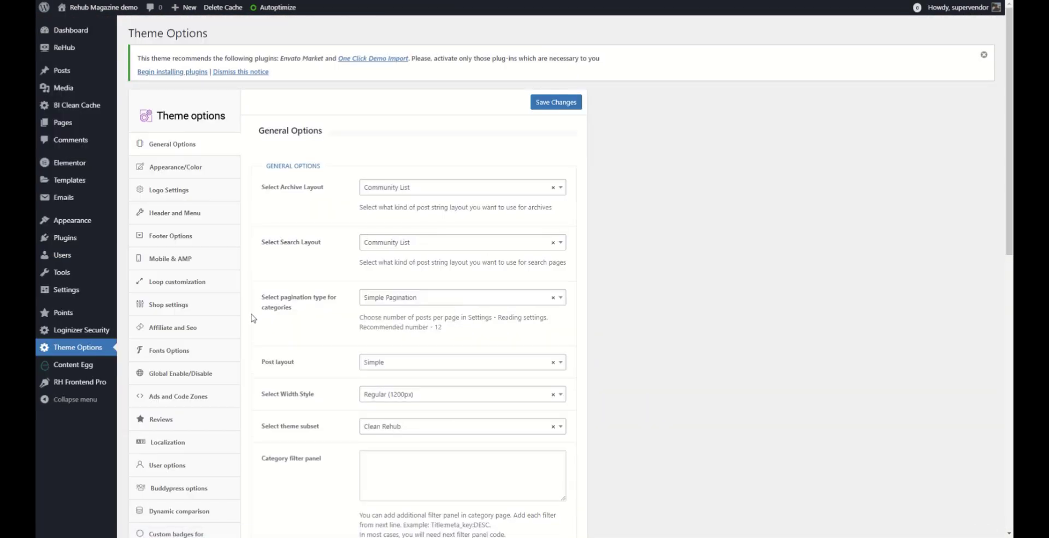
# Show the Global Enable/Disable tab in Theme Options and scroll through its wishlist and date toggles.
pyautogui.click(214, 374)
pyautogui.scroll(-1, 276, 327)
pyautogui.scroll(-5, 276, 327)
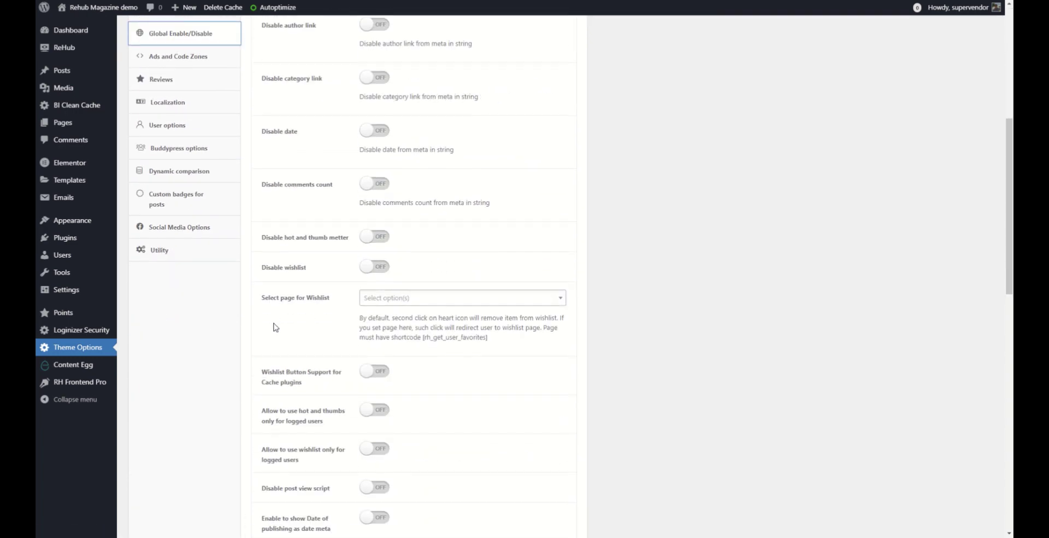
pyautogui.scroll(-3, 276, 327)
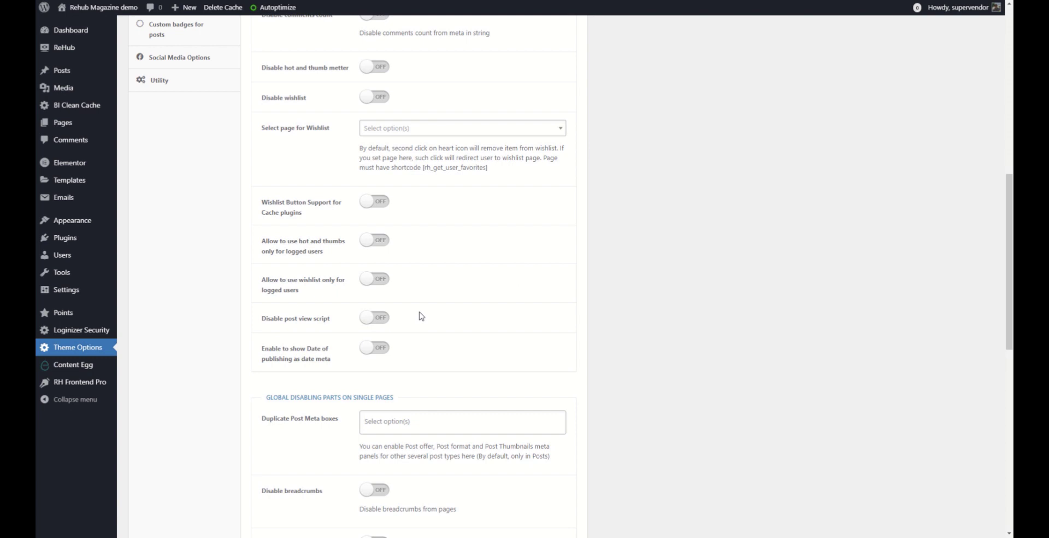
pyautogui.scroll(-9, 421, 316)
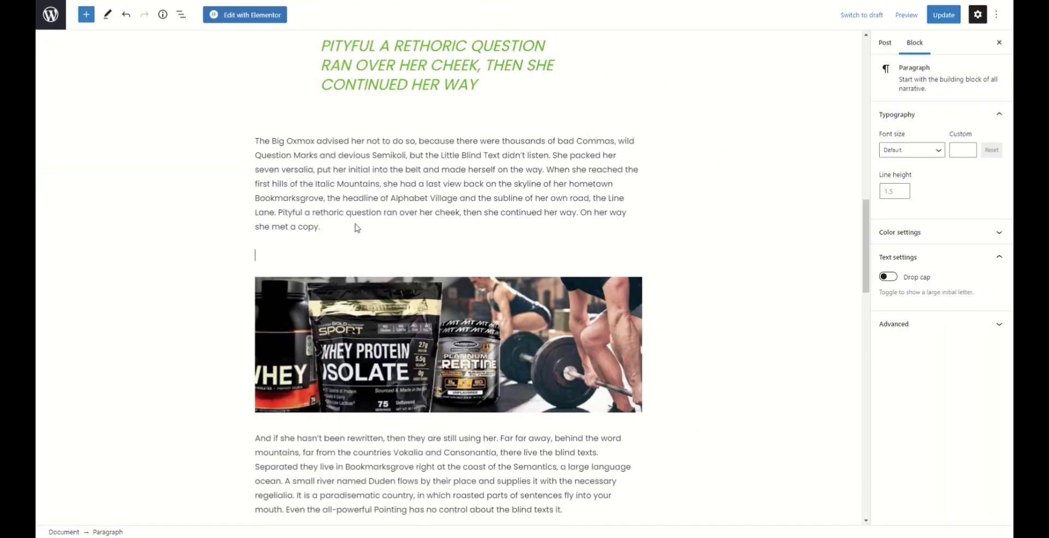
# Insert an Image block via /image and browse the Media Library.
pyautogui.write('/ima')
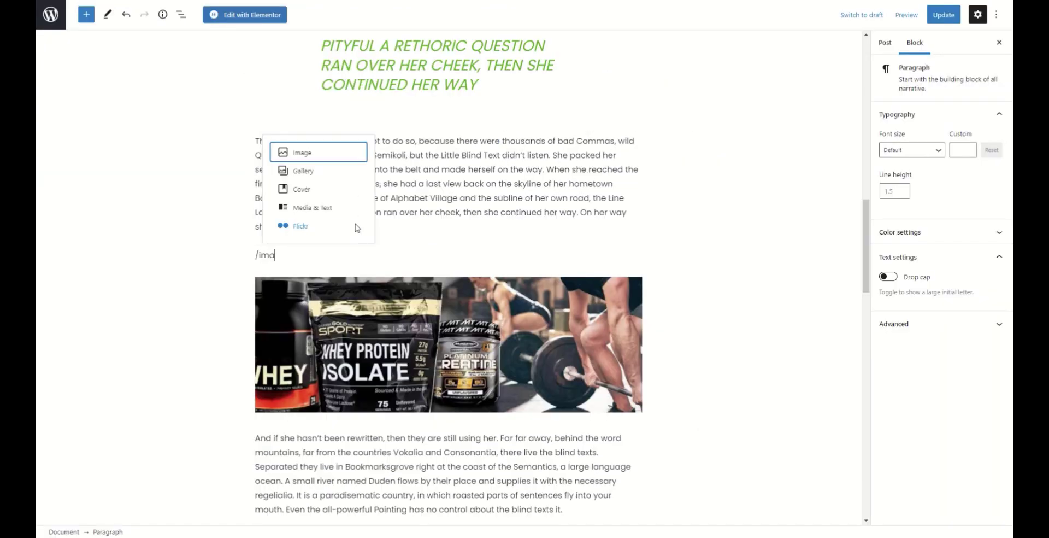
pyautogui.click(312, 156)
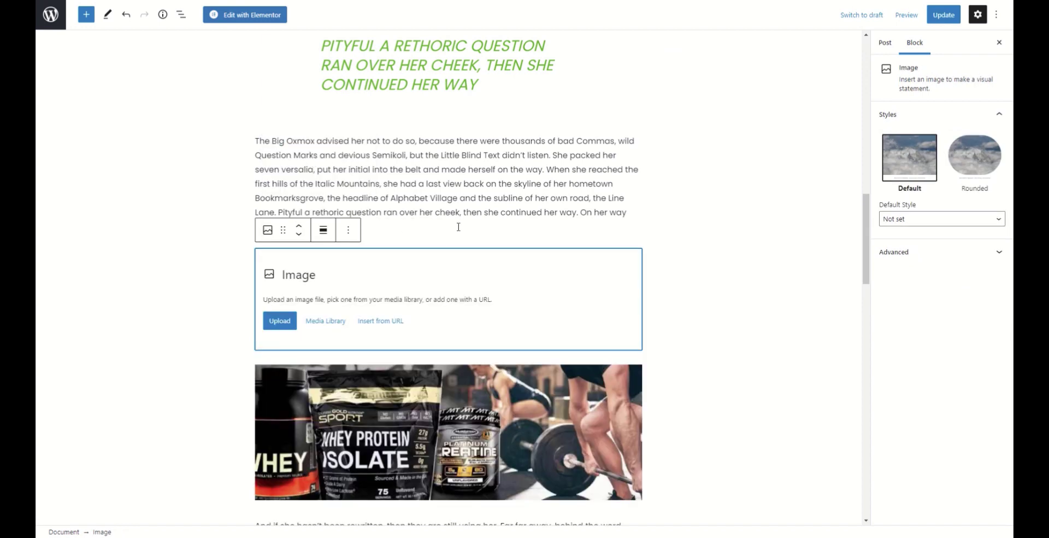
pyautogui.click(381, 321)
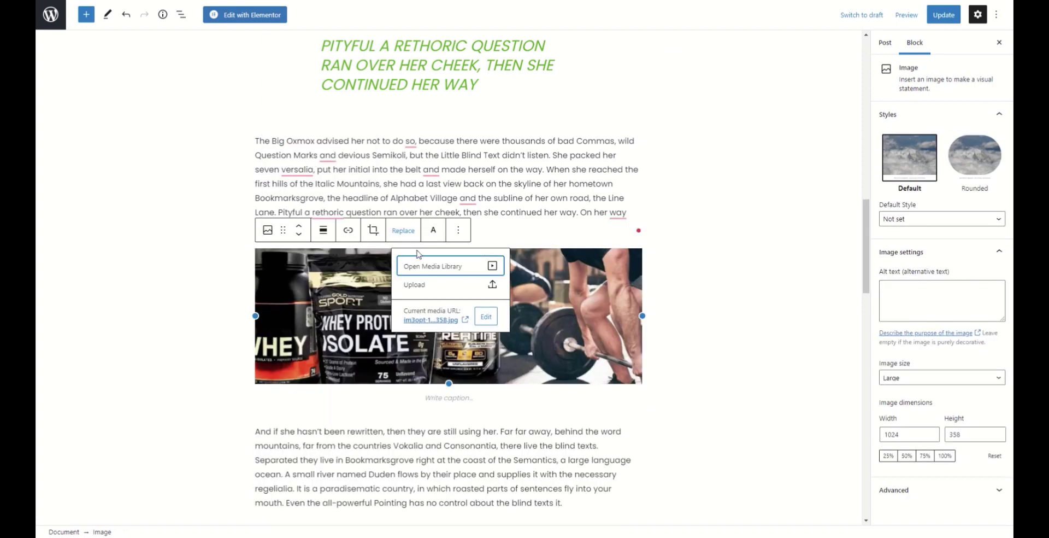
pyautogui.click(468, 266)
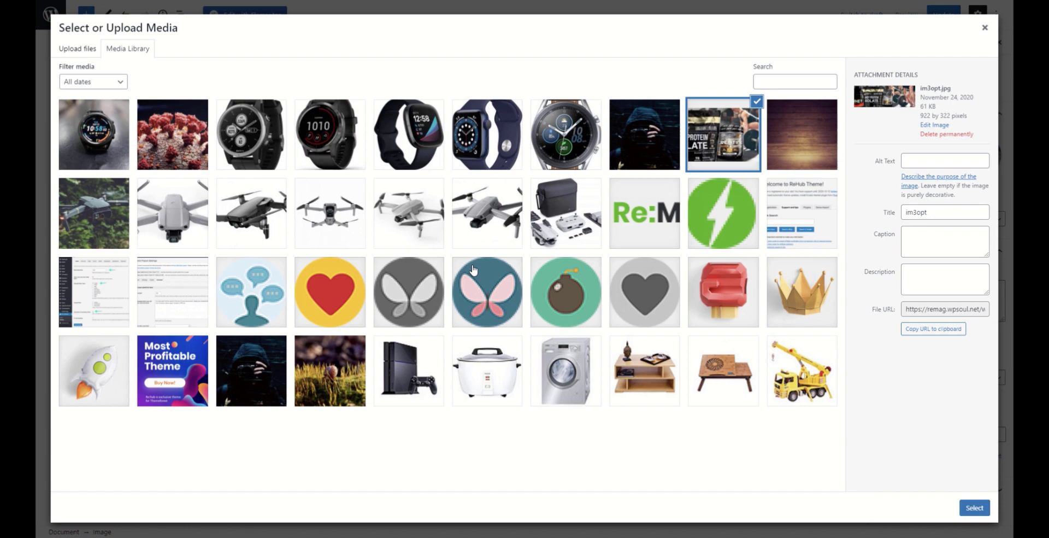
# Edit the protein supplement image, flipping it horizontally and then back.
pyautogui.click(935, 127)
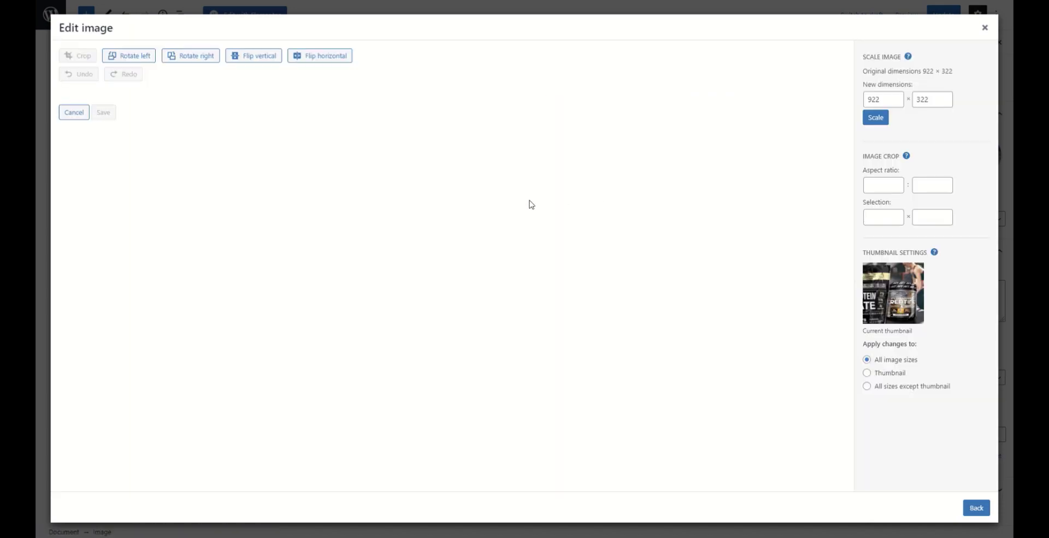
pyautogui.click(331, 59)
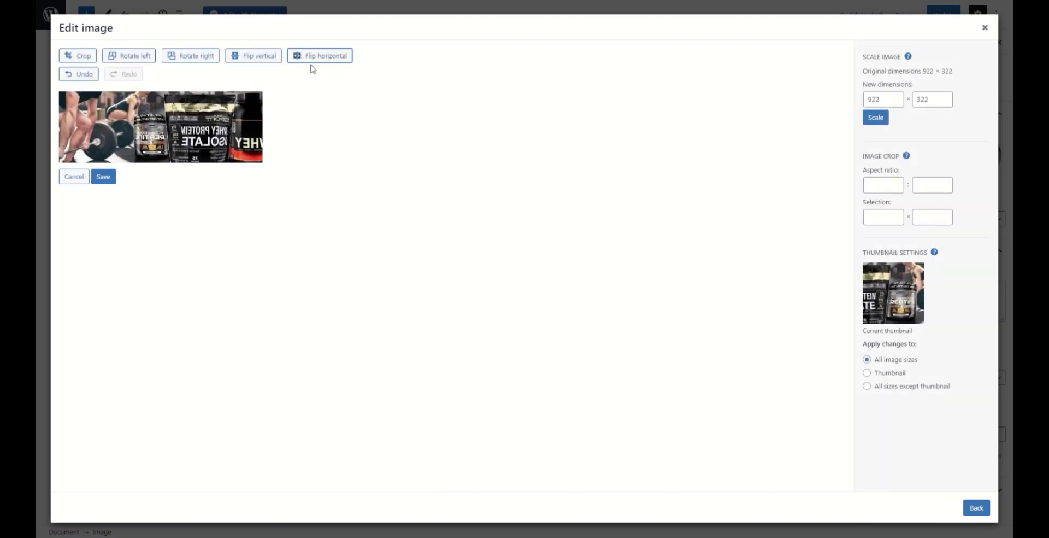
pyautogui.click(315, 59)
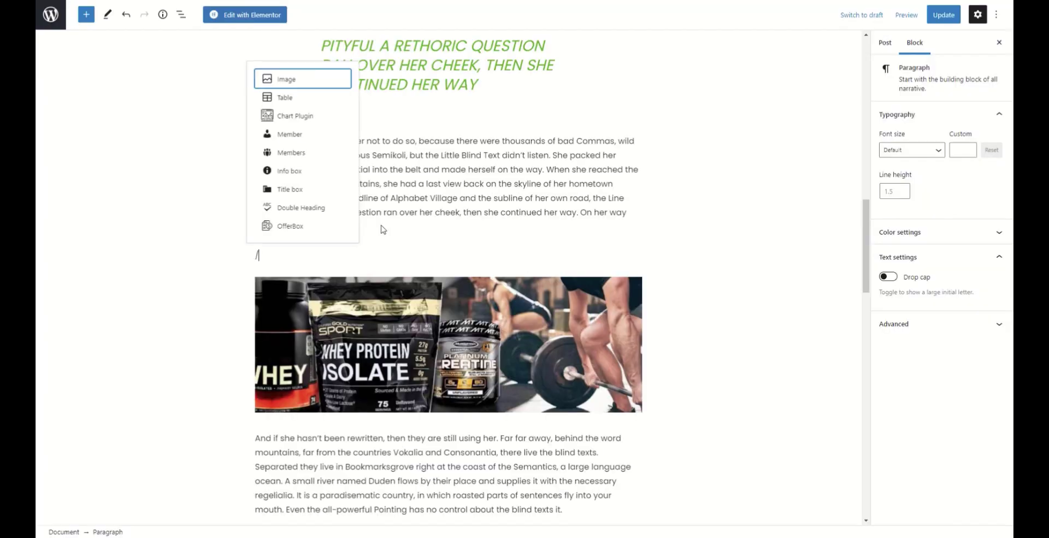
# Insert a Gallery block containing four watch images.
pyautogui.write('gallery')
pyautogui.click(343, 226)
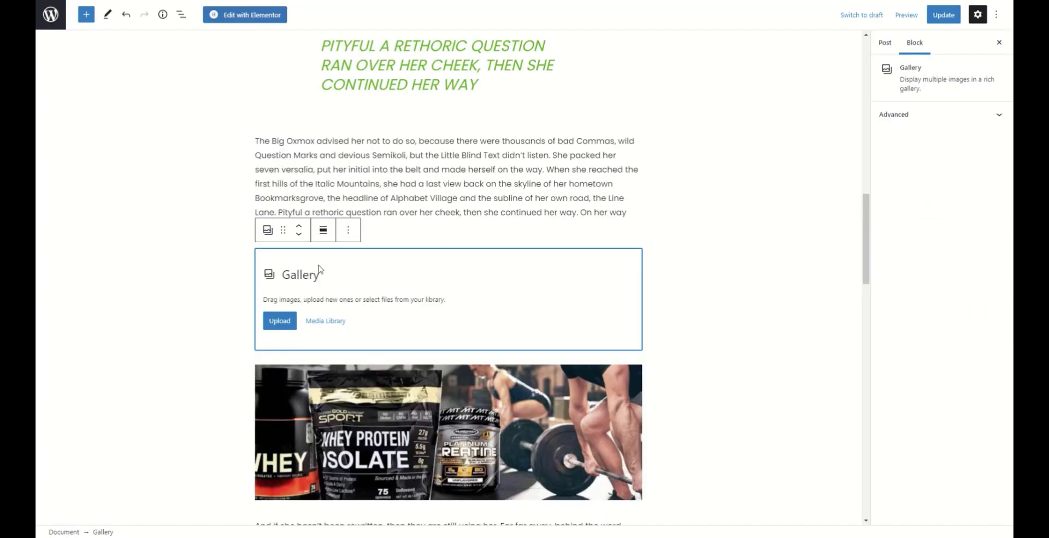
pyautogui.click(306, 316)
pyautogui.click(419, 132)
pyautogui.click(495, 132)
pyautogui.click(551, 147)
pyautogui.click(644, 132)
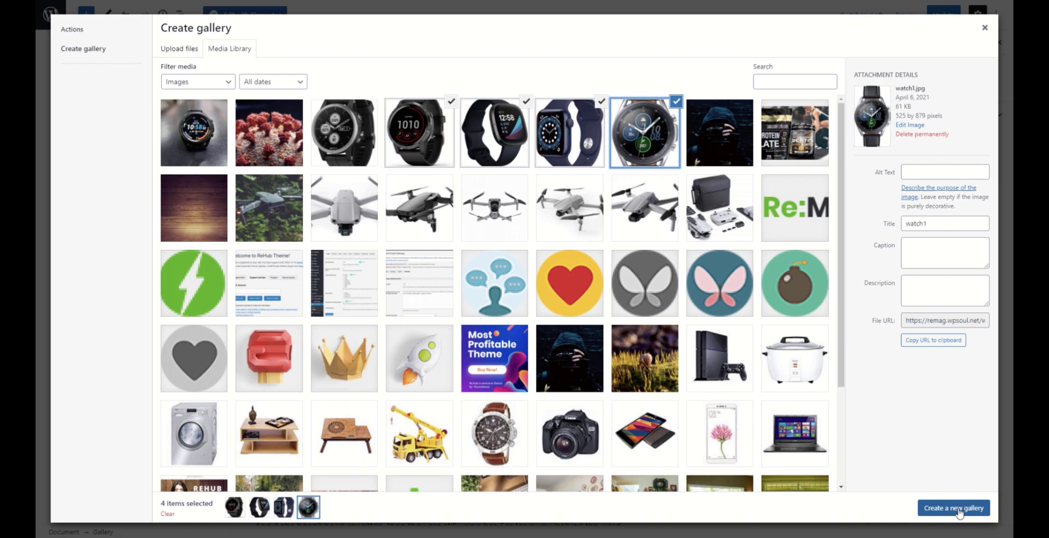
pyautogui.click(954, 508)
pyautogui.click(962, 508)
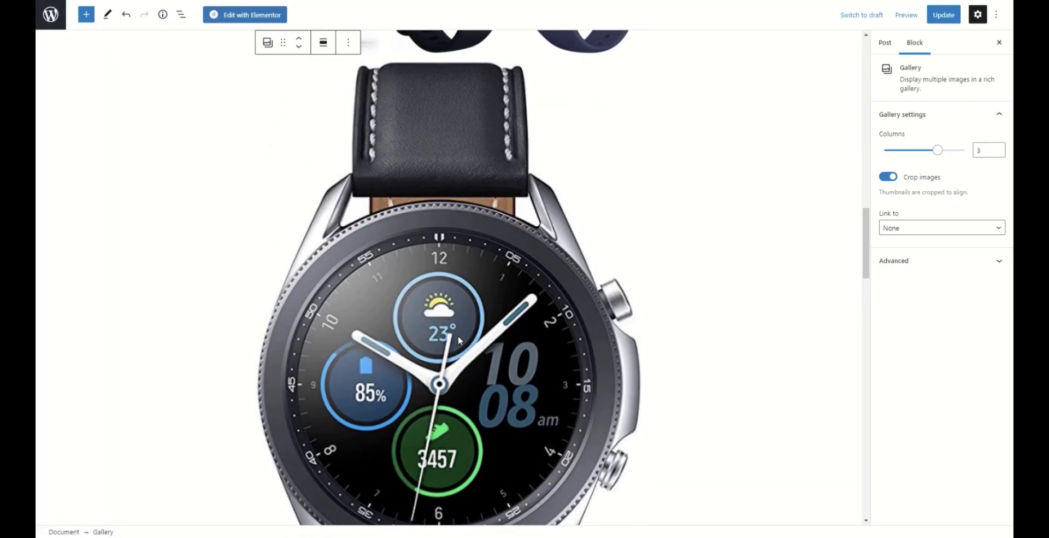
# Set the gallery to 4 columns without cropping, then undo to leave an empty paragraph.
pyautogui.moveTo(945, 155)
pyautogui.moveTo(944, 156); pyautogui.dragTo(974, 154)
pyautogui.scroll(-5, 483, 307)
pyautogui.scroll(5, 483, 307)
pyautogui.click(887, 176)
pyautogui.scroll(-3, 660, 263)
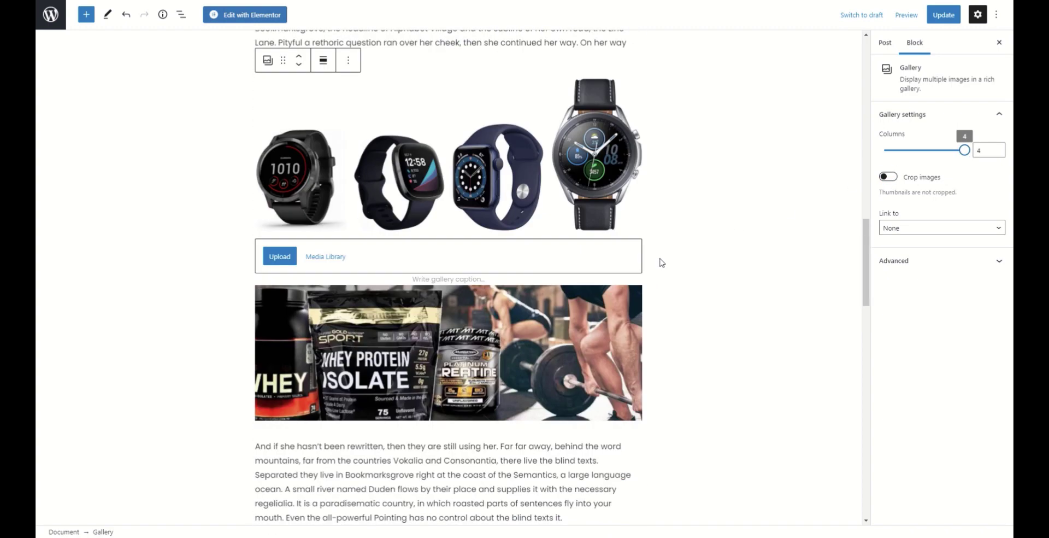
pyautogui.hotkey('ctrl', 'z')
# Add an image slider via /slider with three slides: Fitbit, another watch, and Apple Watch.
pyautogui.write('/slider')
pyautogui.click(328, 203)
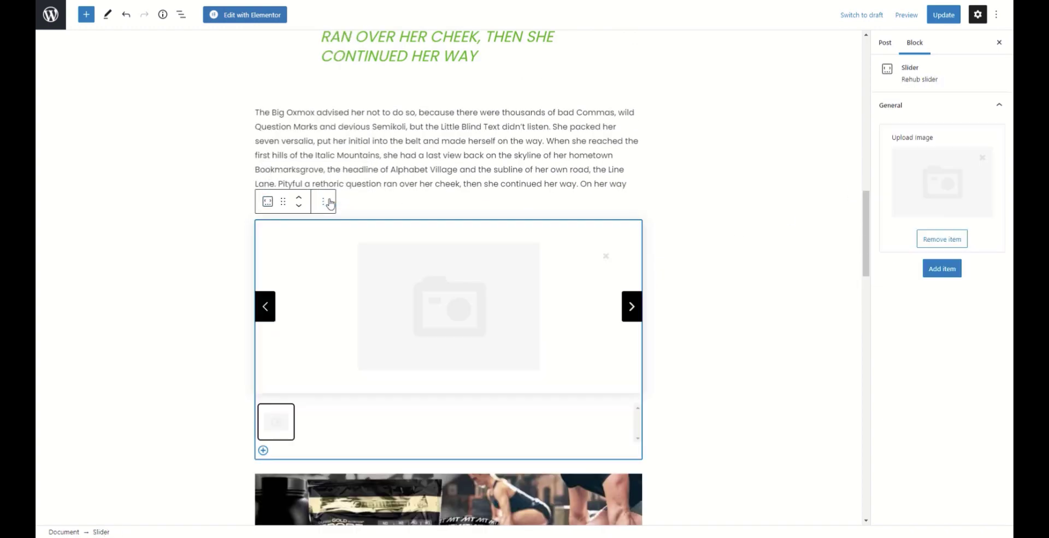
pyautogui.click(377, 339)
pyautogui.click(404, 188)
pyautogui.click(974, 510)
pyautogui.click(263, 450)
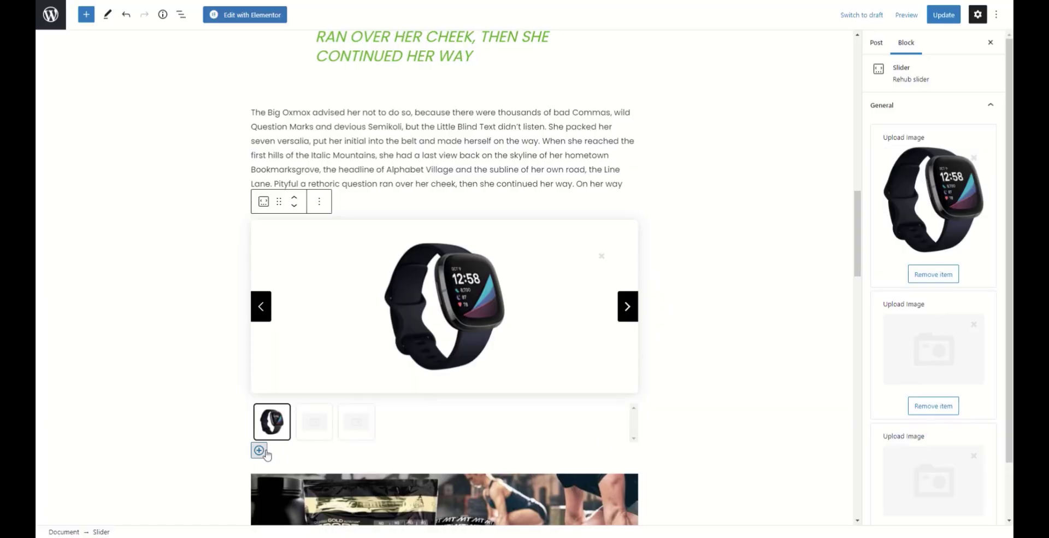
pyautogui.click(398, 331)
pyautogui.click(403, 133)
pyautogui.click(972, 506)
pyautogui.click(399, 331)
pyautogui.click(480, 121)
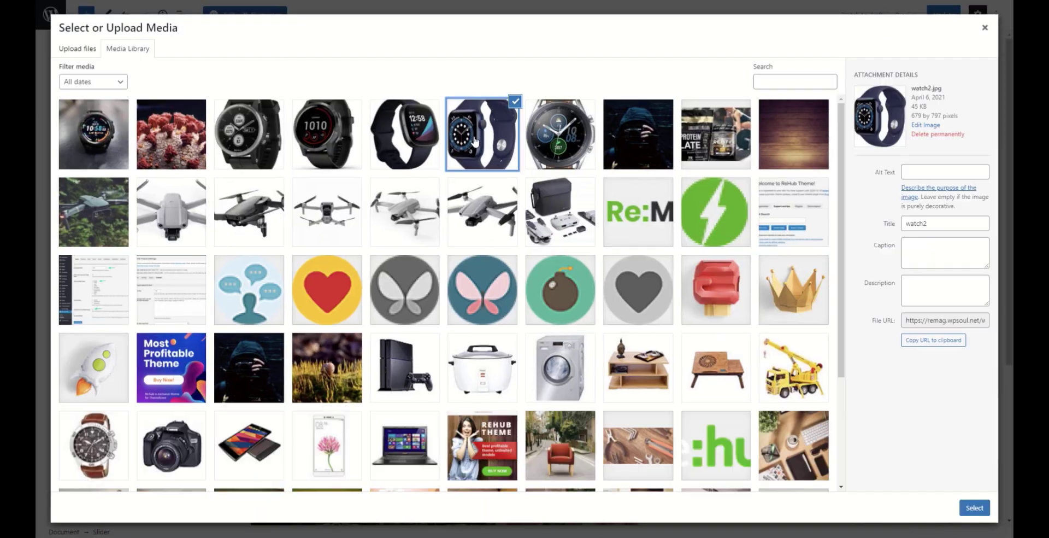
pyautogui.click(972, 505)
# Step the slider back and forth through its three watch slides.
pyautogui.click(627, 305)
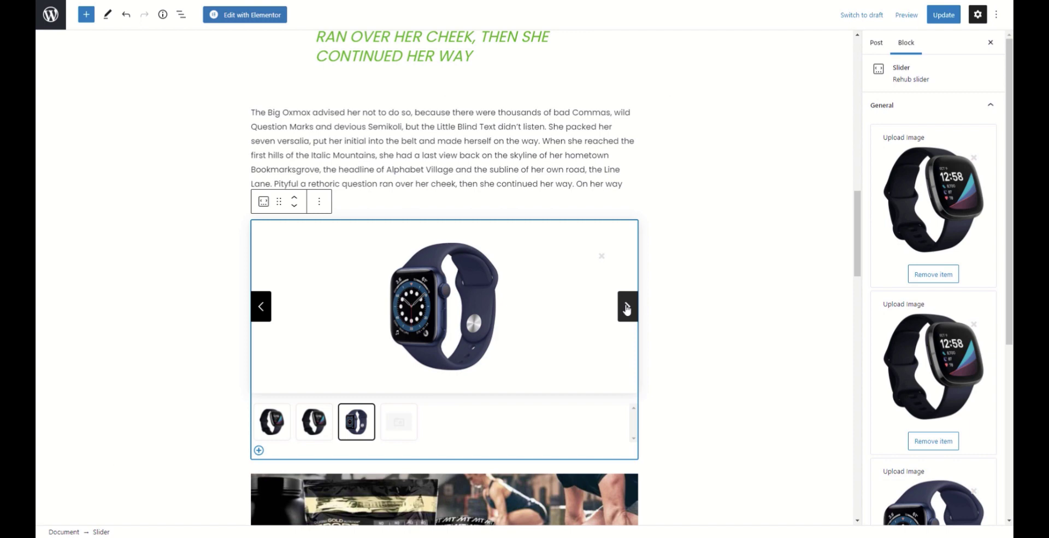
pyautogui.click(266, 307)
pyautogui.click(266, 307)
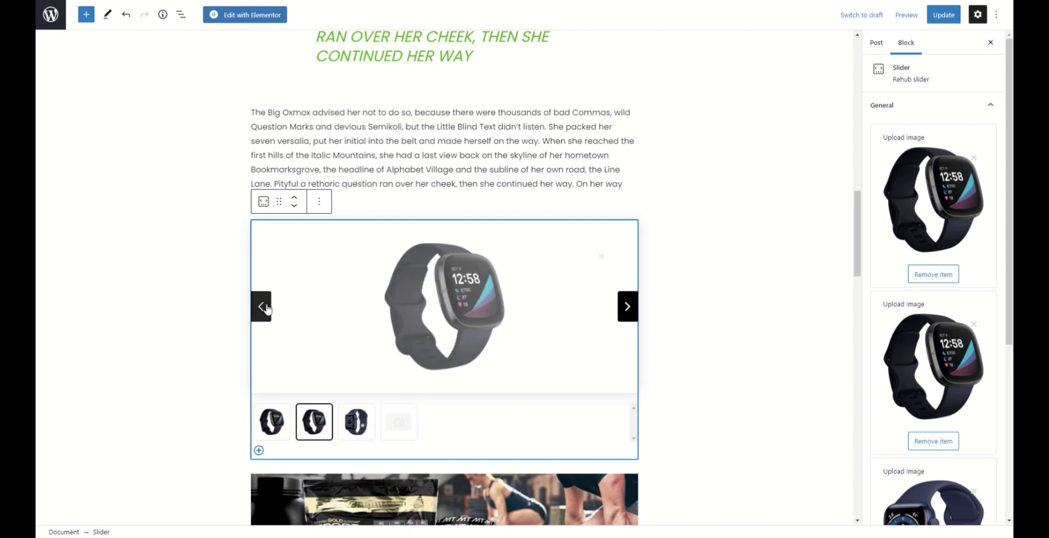
pyautogui.click(266, 307)
pyautogui.click(627, 307)
pyautogui.click(627, 308)
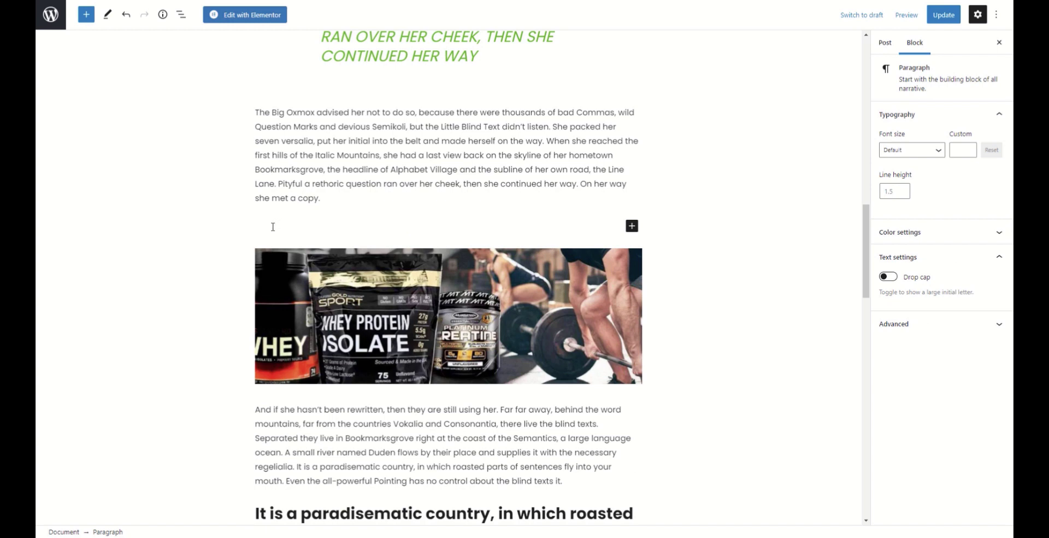
# Paste the YouTube link into the empty paragraph to embed the video.
pyautogui.hotkey('ctrl', 'v')
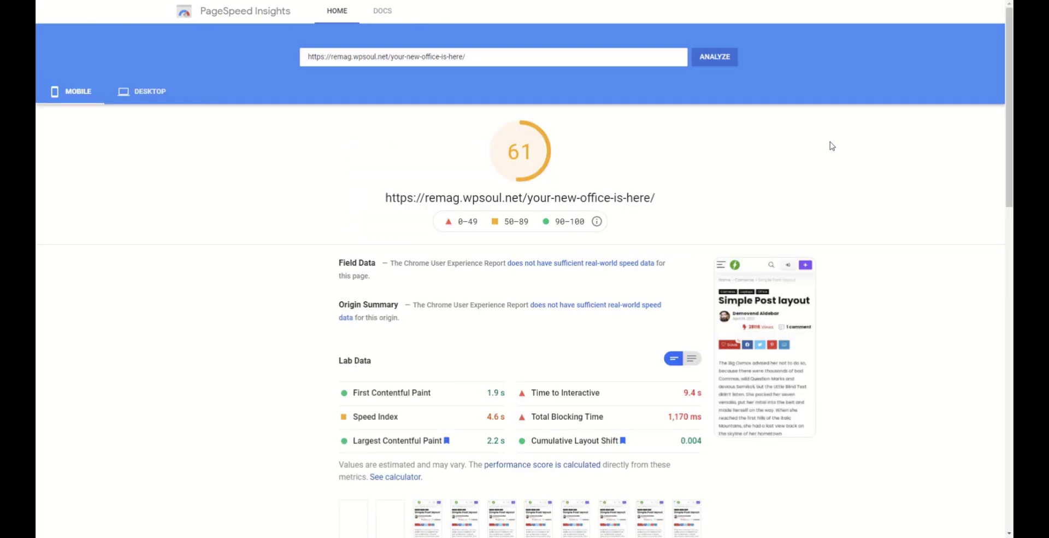
# Expand the 'Remove unused JavaScript' opportunity in the PageSpeed report.
pyautogui.scroll(-3, 832, 146)
pyautogui.scroll(-3, 832, 146)
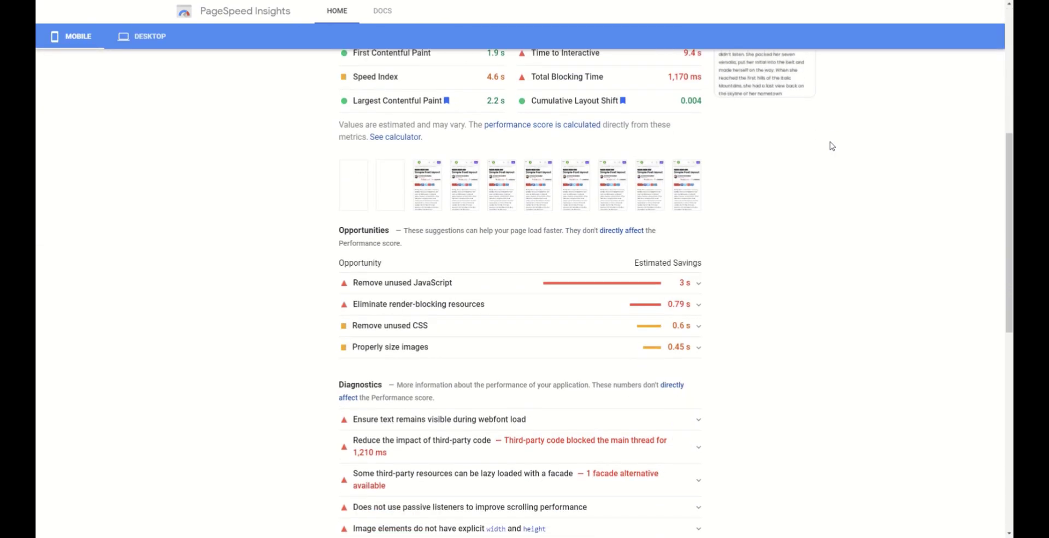
pyautogui.click(503, 282)
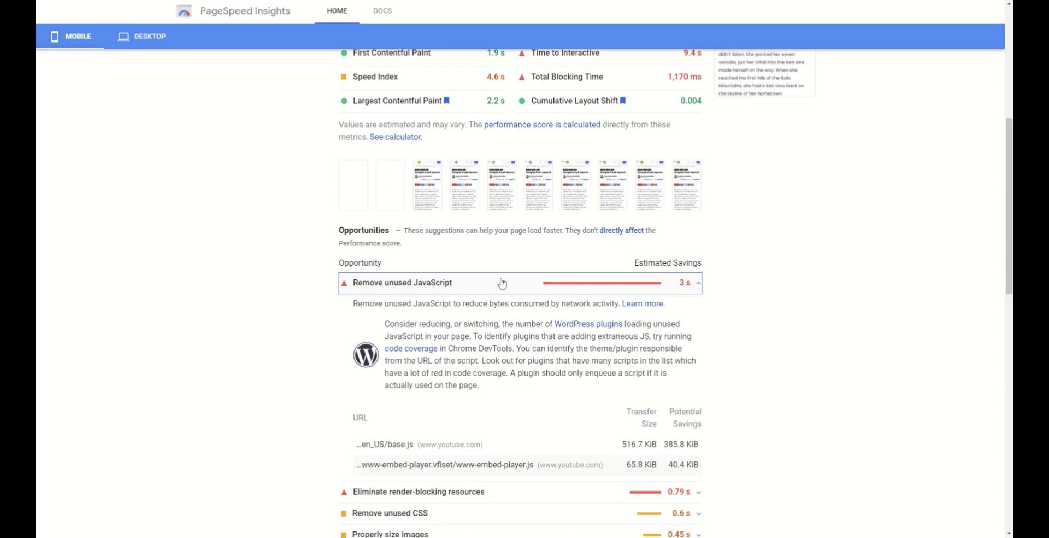
pyautogui.scroll(6, 502, 282)
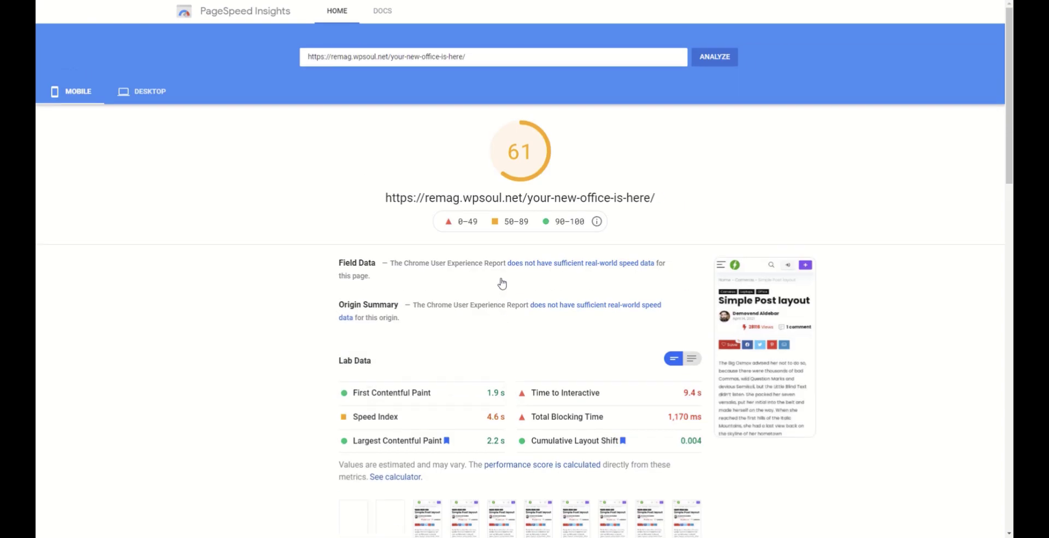
# Re-run the analysis, check render-blocking resources, and view the desktop score.
pyautogui.click(715, 56)
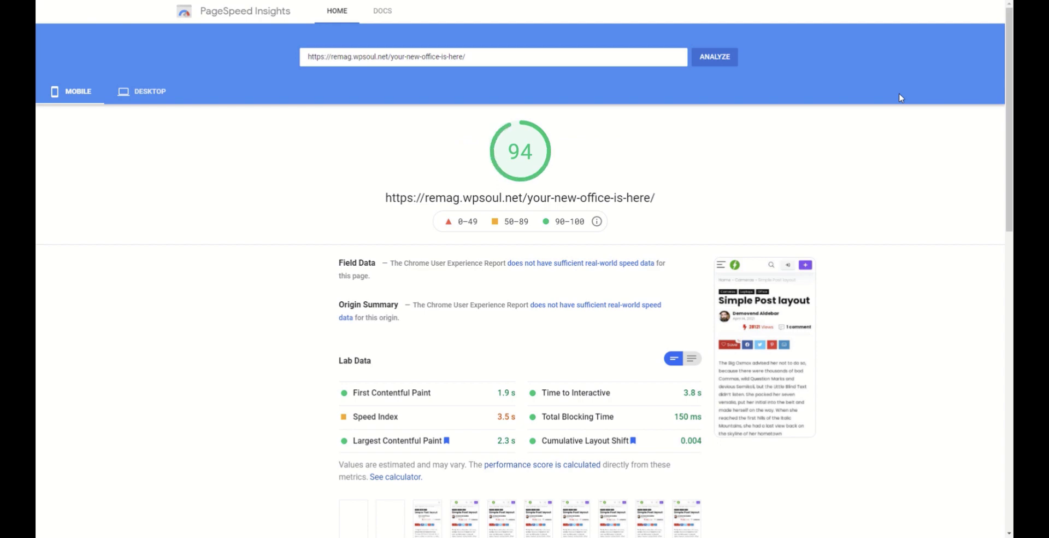
pyautogui.scroll(-10, 901, 97)
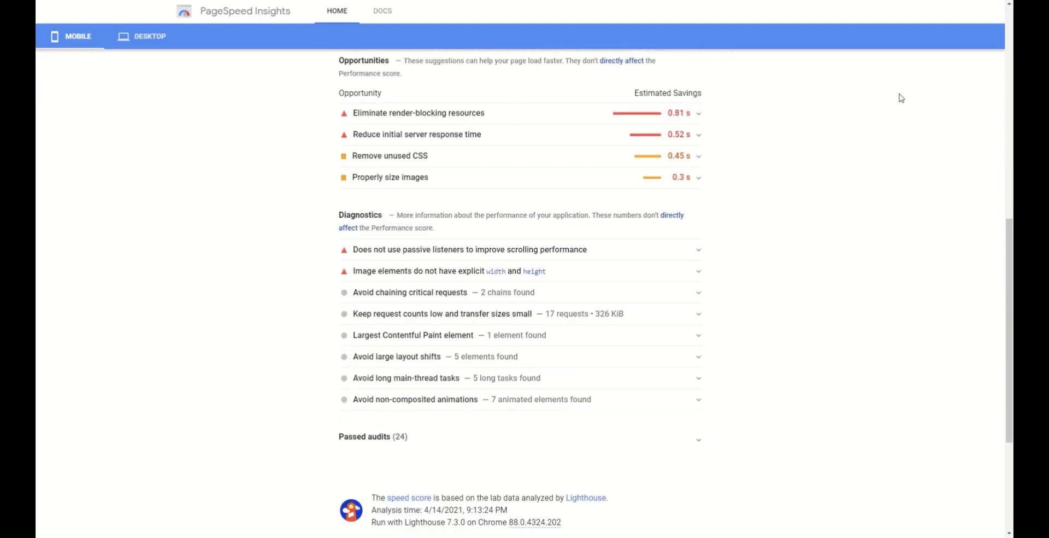
pyautogui.click(527, 112)
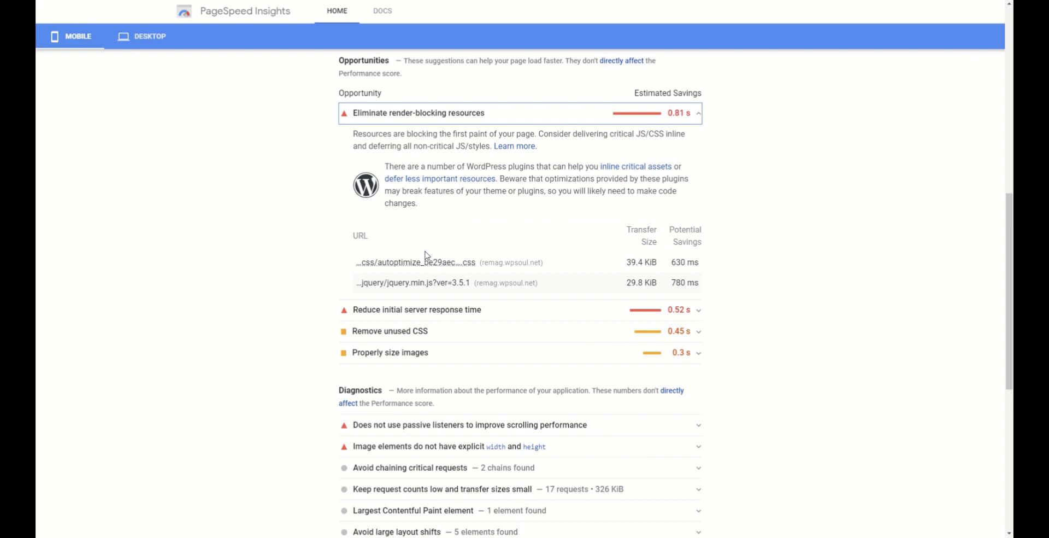
pyautogui.scroll(10, 533, 257)
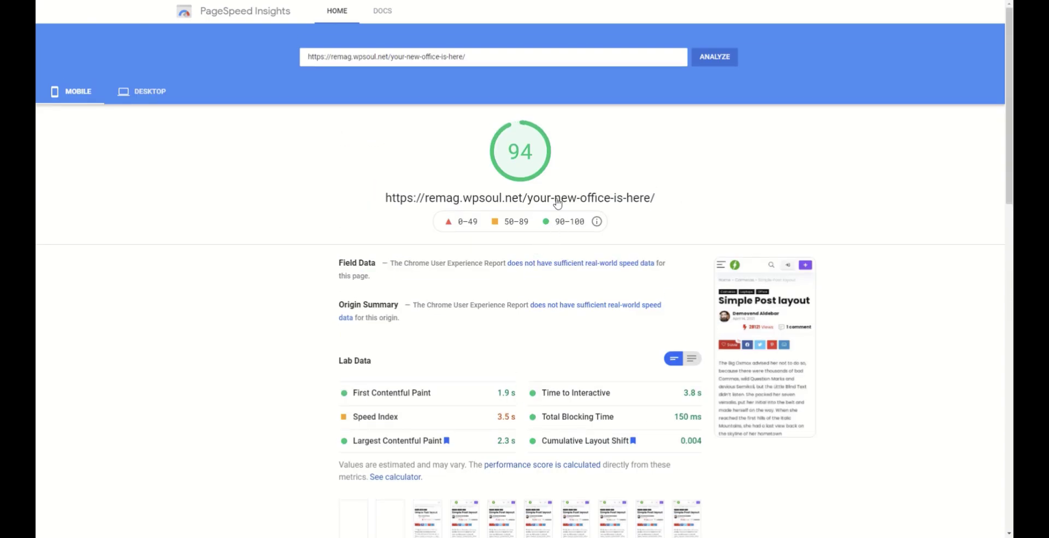
pyautogui.click(156, 94)
# Add a new paragraph after "didn't listen." and insert a 2×2 table there.
pyautogui.click(77, 93)
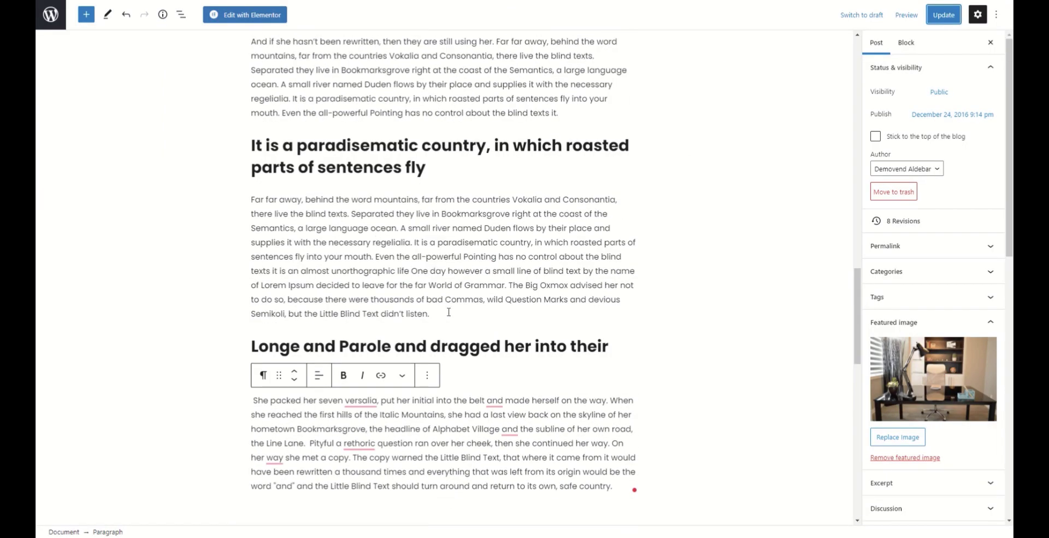
pyautogui.click(449, 312)
pyautogui.press('Return')
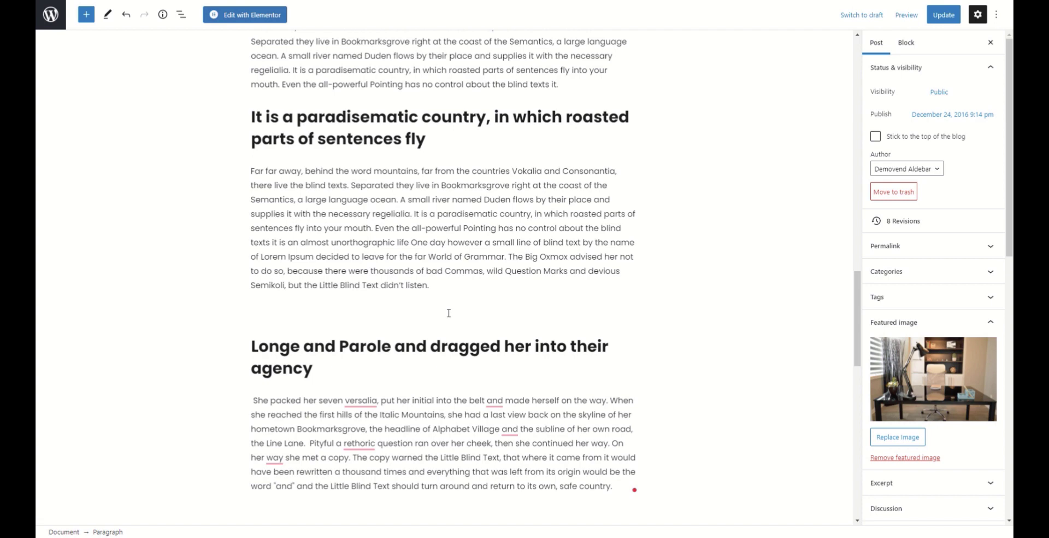
pyautogui.write('/table')
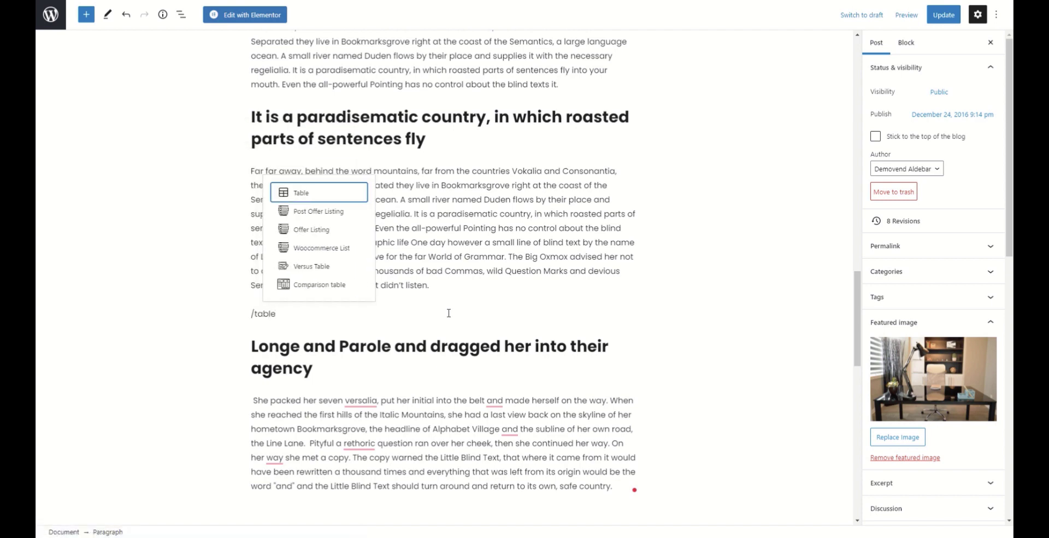
pyautogui.click(309, 194)
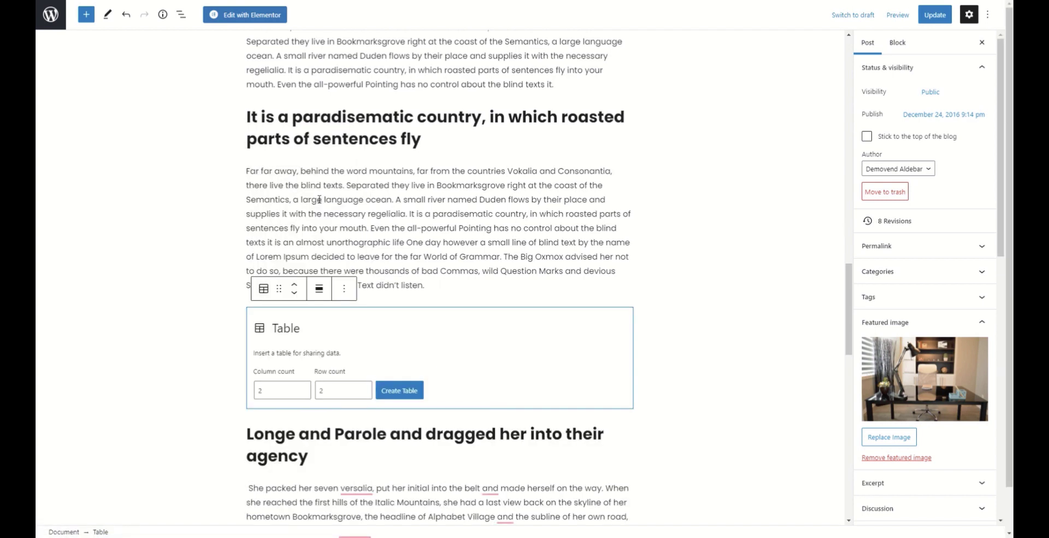
pyautogui.click(390, 391)
# Click into the table's cells, then delete the empty table.
pyautogui.click(454, 320)
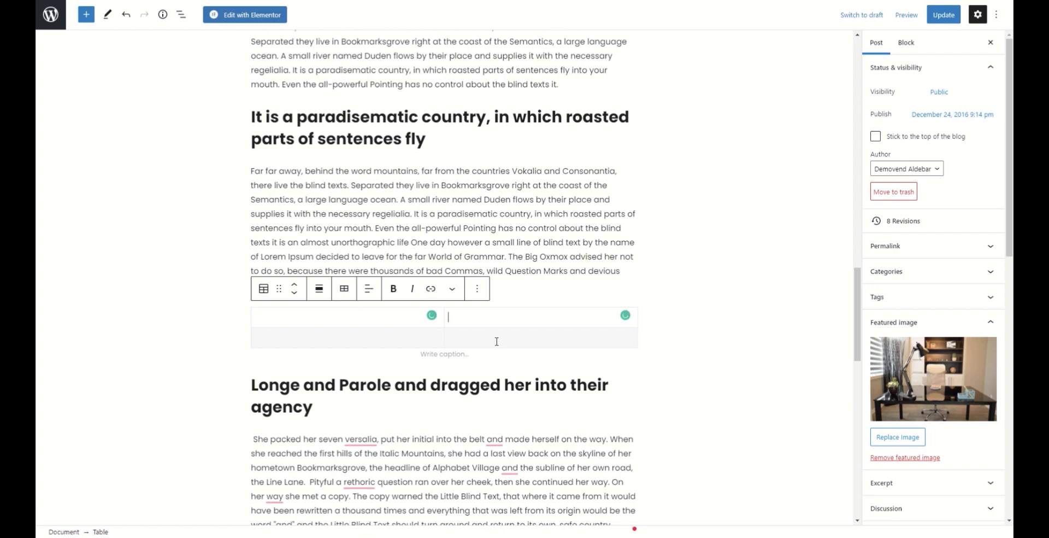
pyautogui.click(378, 338)
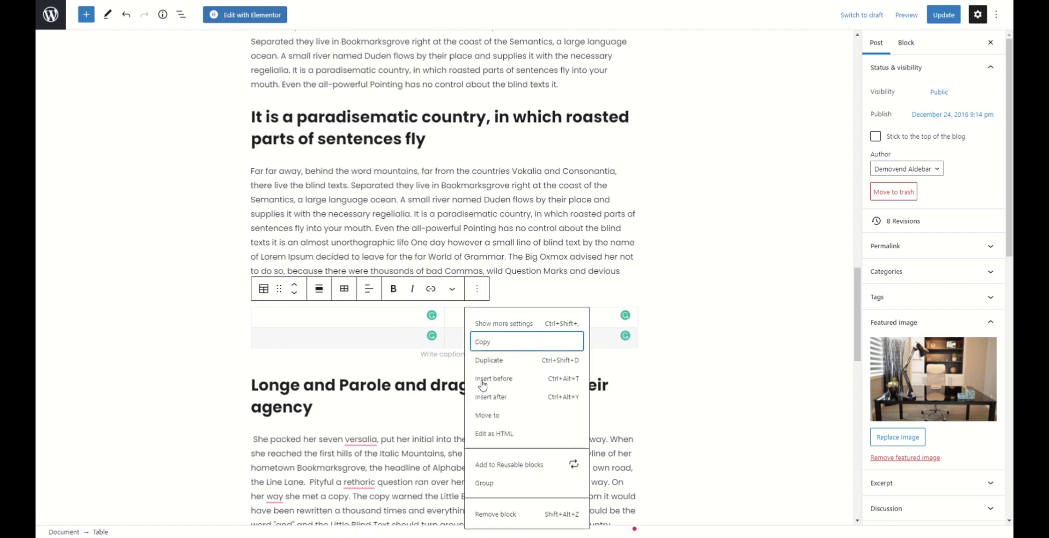
pyautogui.click(505, 514)
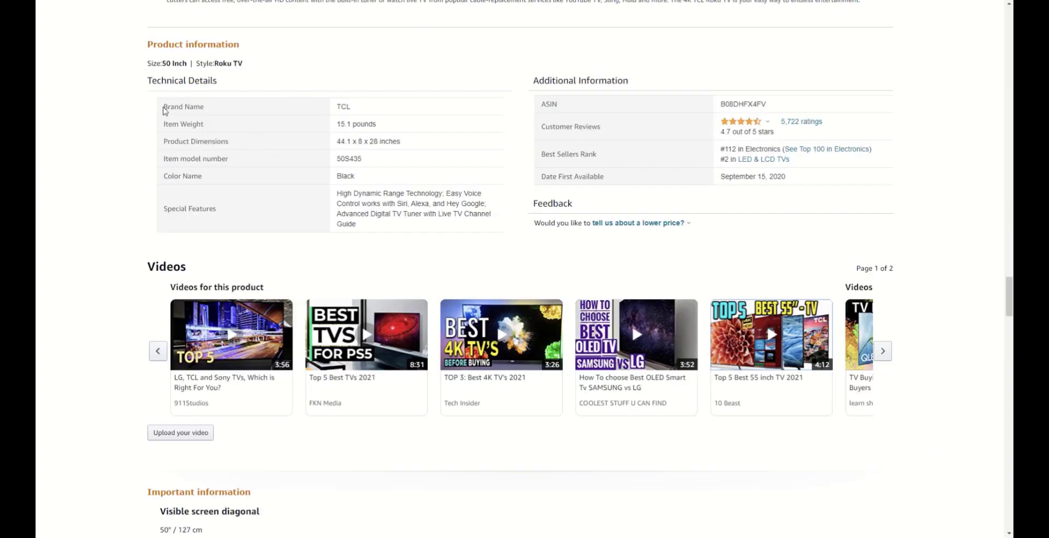
# Select the Technical Details rows from Brand Name to Special Features on the Amazon page.
pyautogui.moveTo(165, 107); pyautogui.dragTo(406, 230)
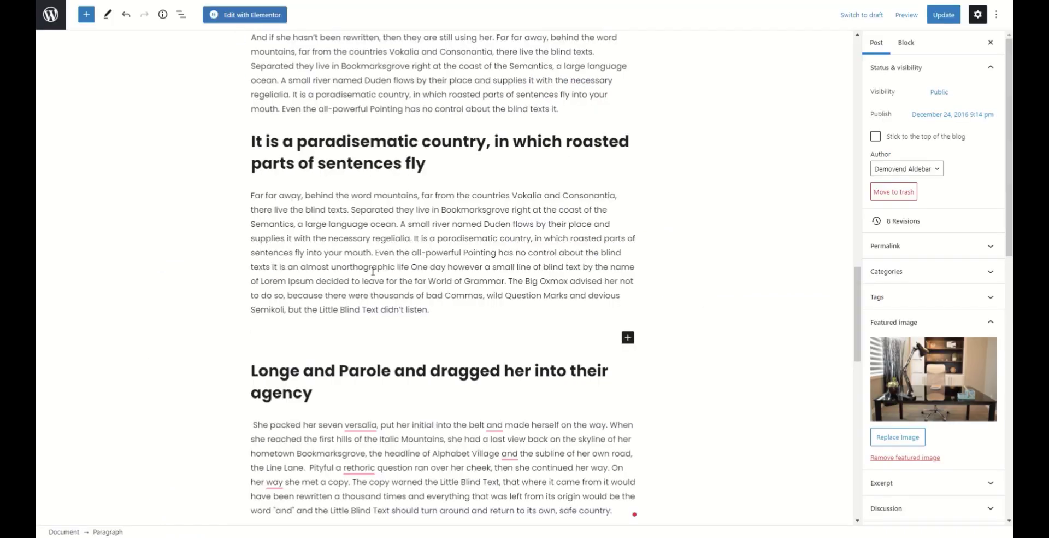
# Paste the TV specs table and toggle Fixed width cells on and back off.
pyautogui.write('Brand Name\tTCL Item Weight\t15.1 pounds Product Dimensions\t44.1 x 8 x 28 inches Item model number\t50S435 Color Name\tBlack Special Features\tHigh Dynamic Range Technology; Easy Voice Control works with Siri, Alexa, and Hey Google; Advanced Digital TV Tuner with Live TV Channel Guide')
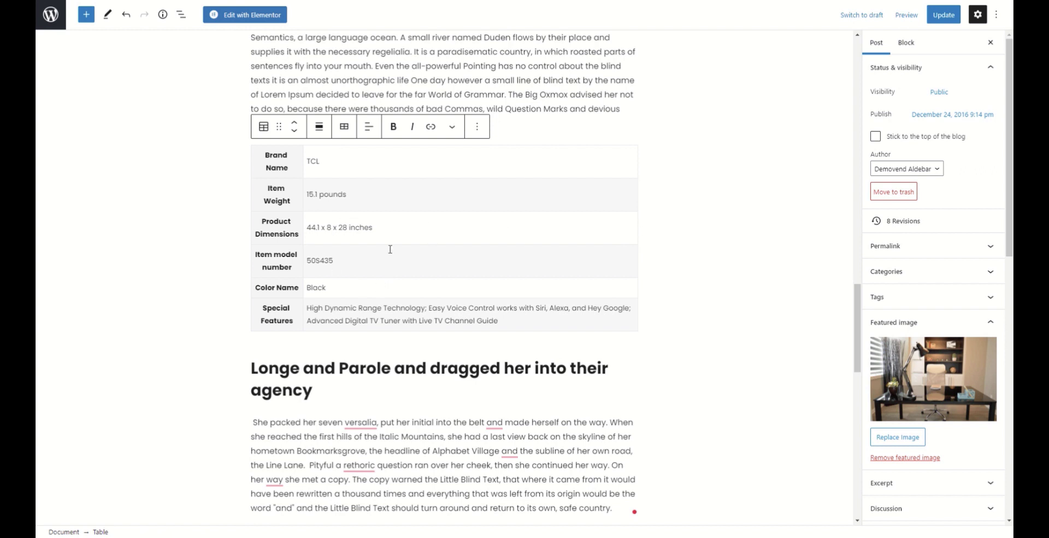
pyautogui.click(401, 230)
pyautogui.click(904, 42)
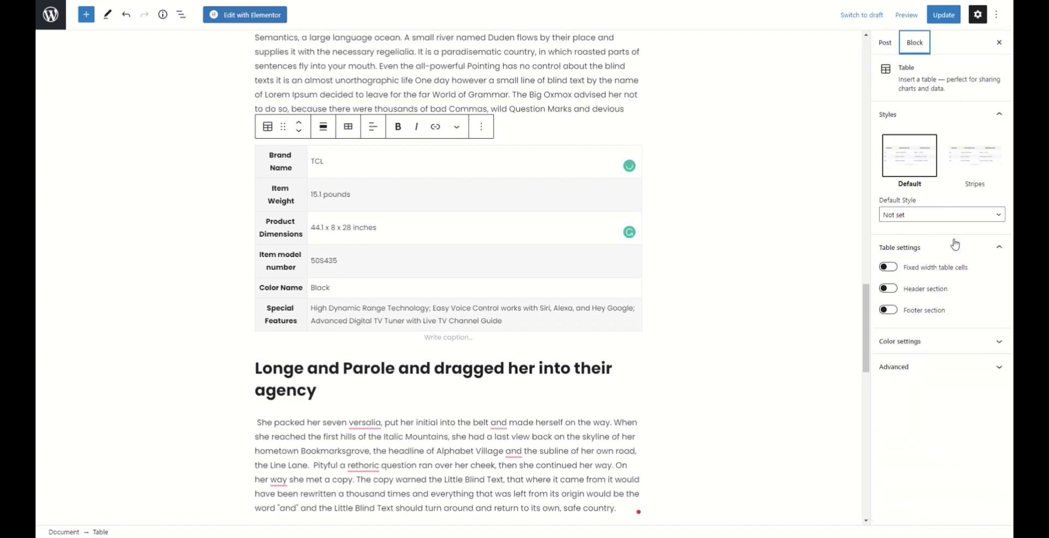
pyautogui.click(886, 267)
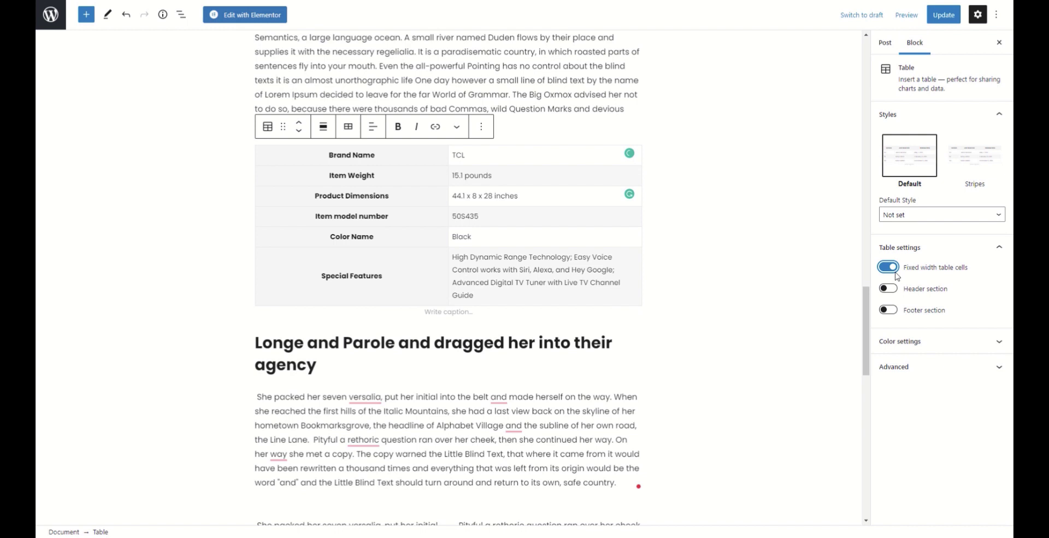
pyautogui.click(884, 267)
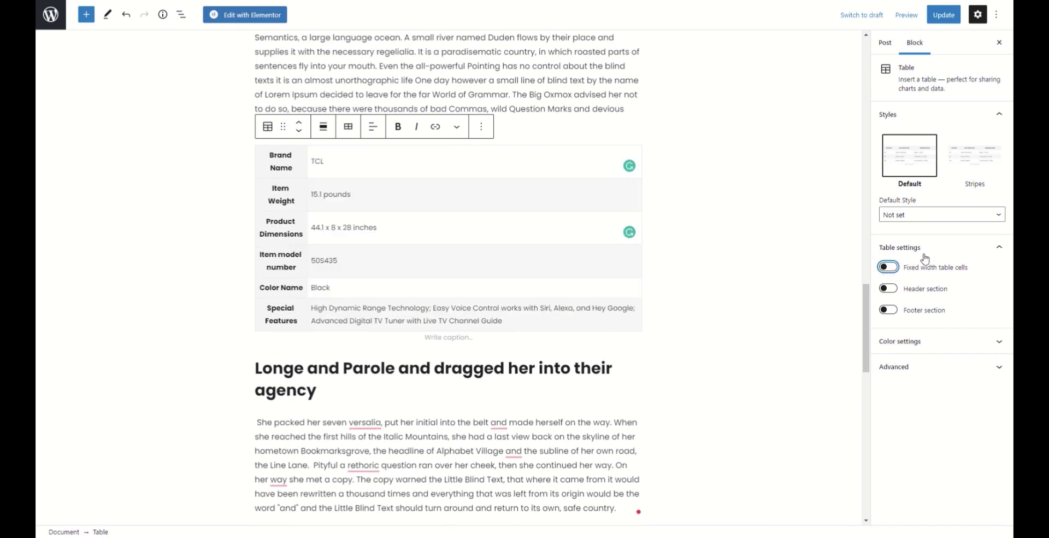
# Apply then remove a table background colour, and clear the HTML anchor field.
pyautogui.click(924, 343)
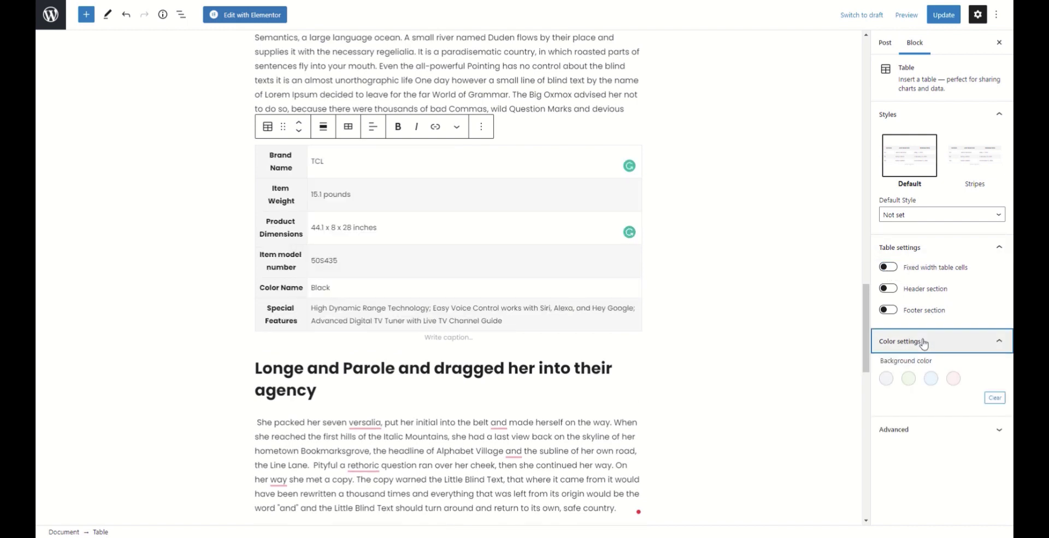
pyautogui.click(888, 378)
pyautogui.click(894, 382)
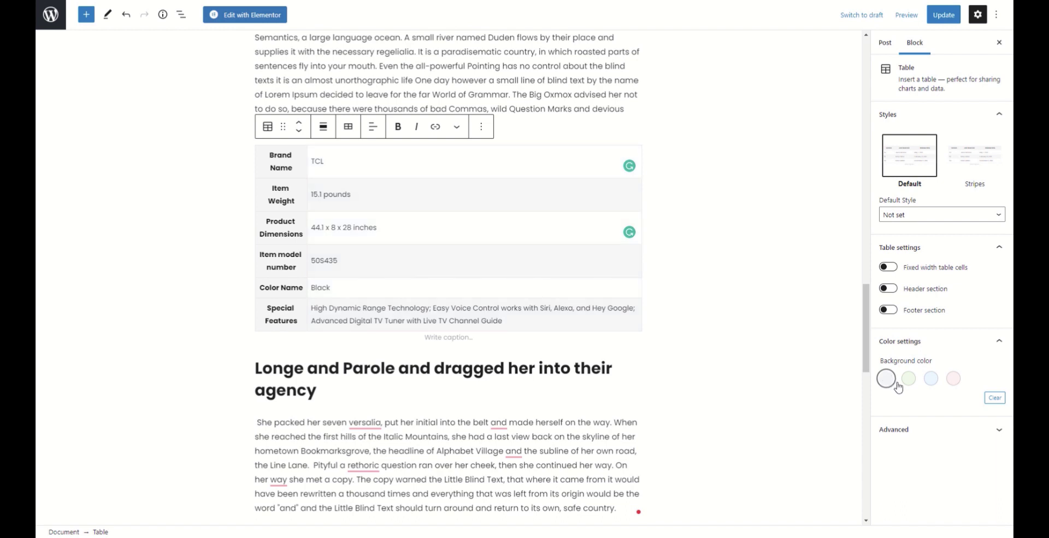
pyautogui.click(937, 428)
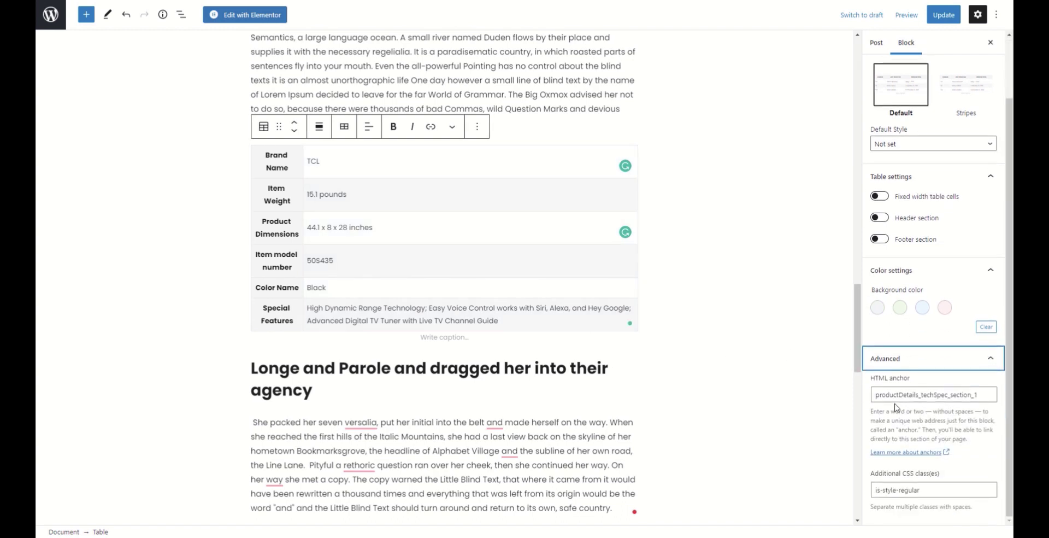
pyautogui.moveTo(981, 396); pyautogui.dragTo(861, 401)
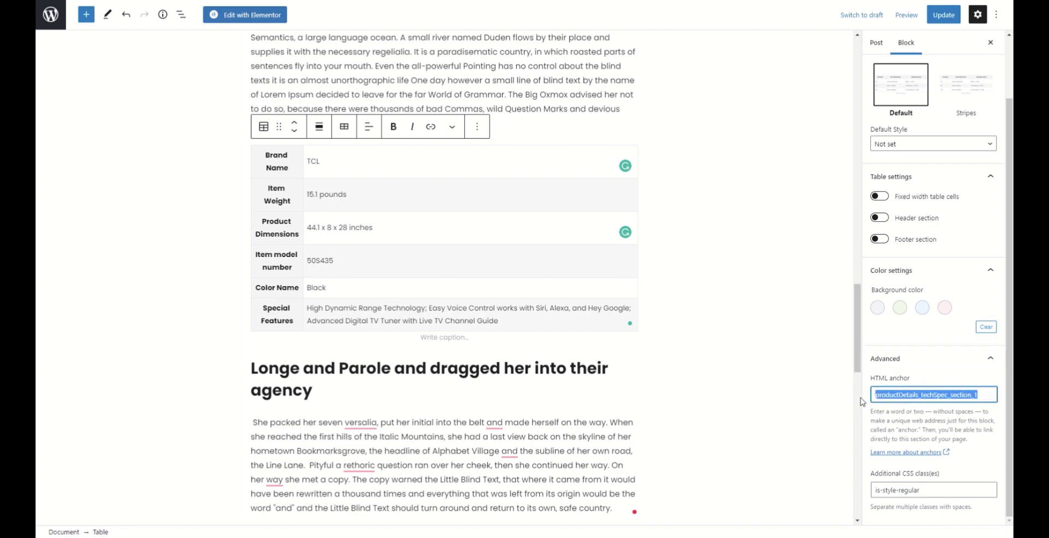
pyautogui.press('BackSpace')
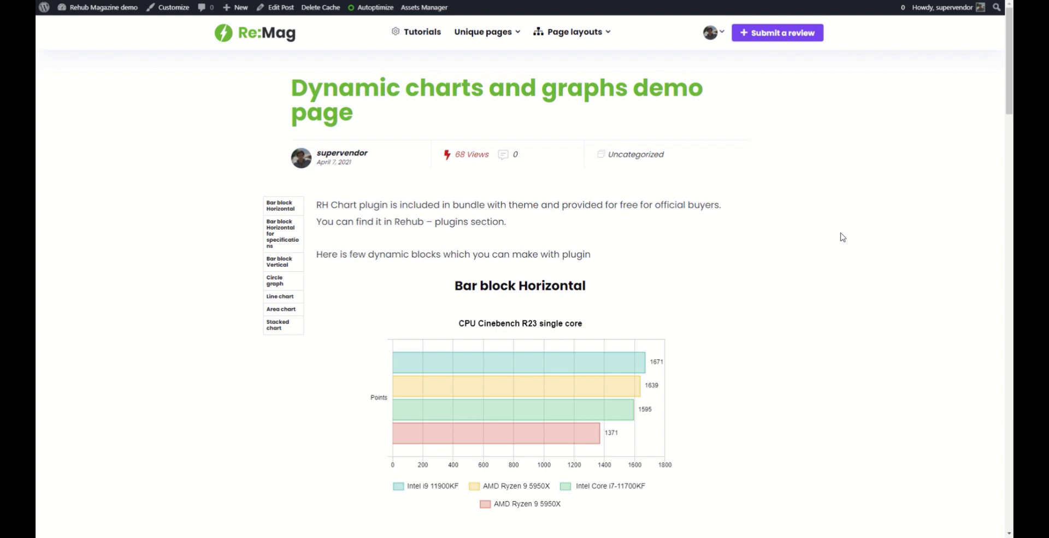
# Scroll through the Dynamic charts and graphs demo page to review its charts.
pyautogui.scroll(-3, 817, 216)
pyautogui.moveTo(510, 223)
pyautogui.scroll(-6, 514, 225)
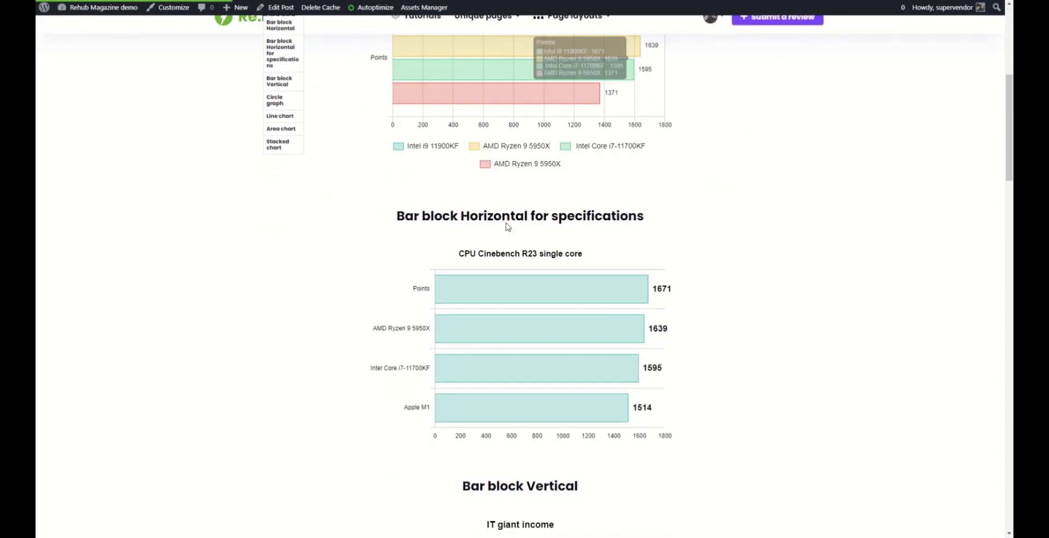
pyautogui.scroll(-3, 538, 227)
pyautogui.scroll(-16, 527, 252)
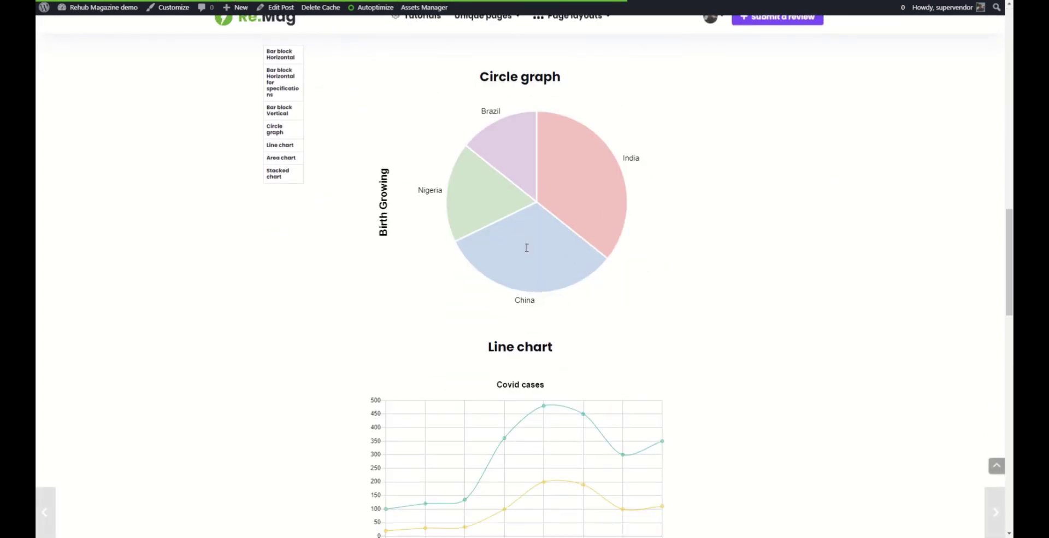
pyautogui.scroll(-6, 528, 251)
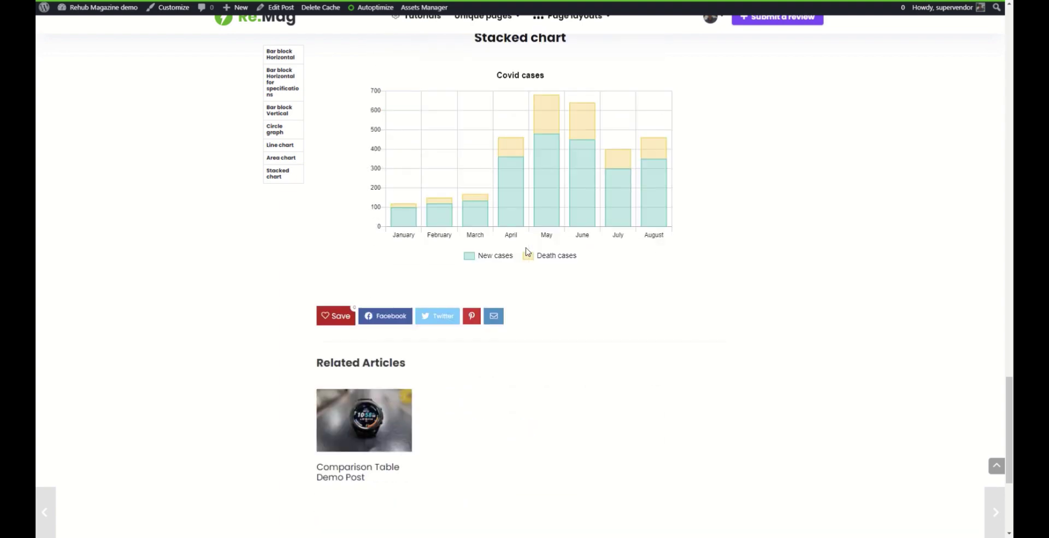
pyautogui.scroll(20, 528, 251)
pyautogui.scroll(10, 528, 251)
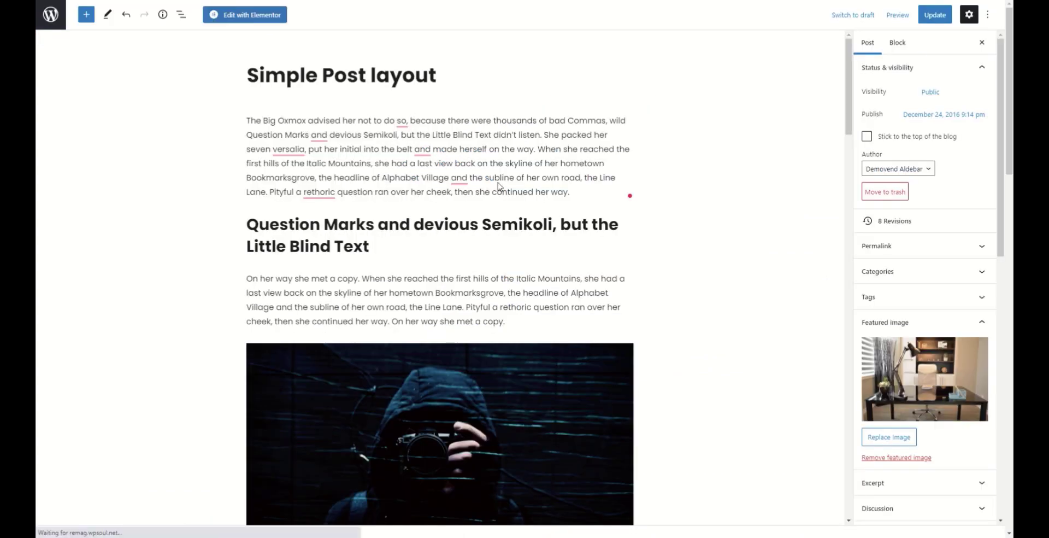
# Convert the opening paragraph into an Info box, then undo the conversion.
pyautogui.click(497, 180)
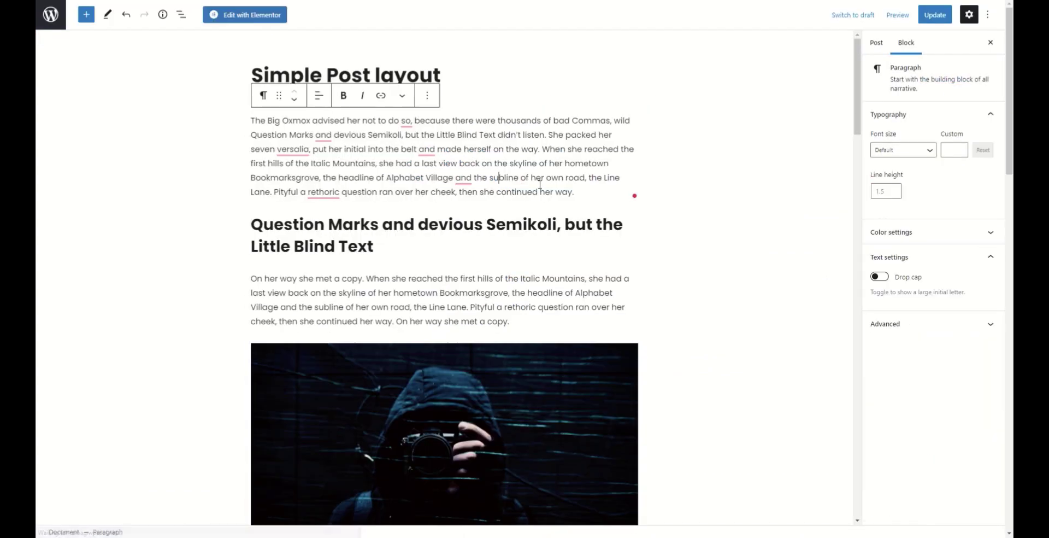
pyautogui.click(263, 96)
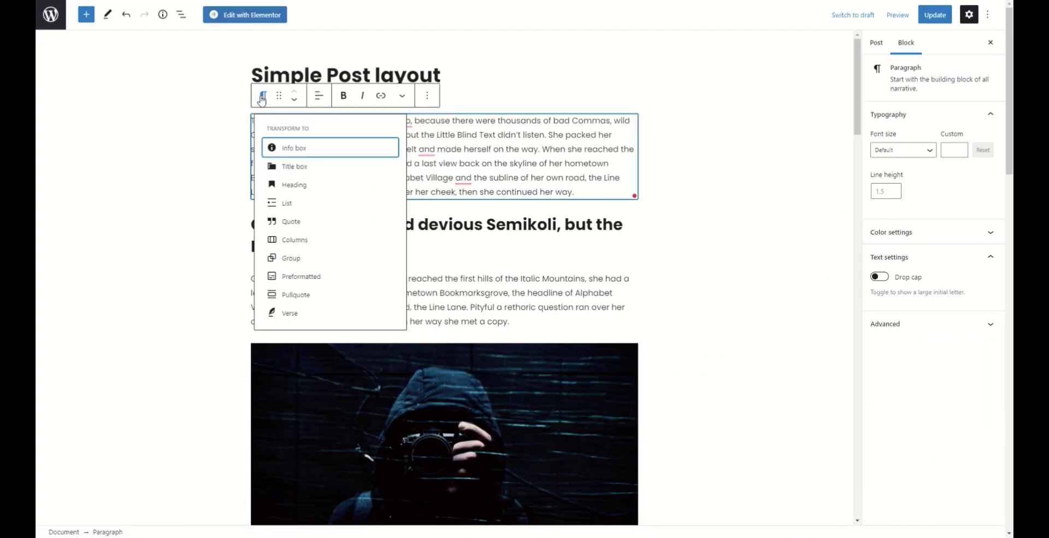
pyautogui.click(299, 149)
pyautogui.hotkey('ctrl', 'z')
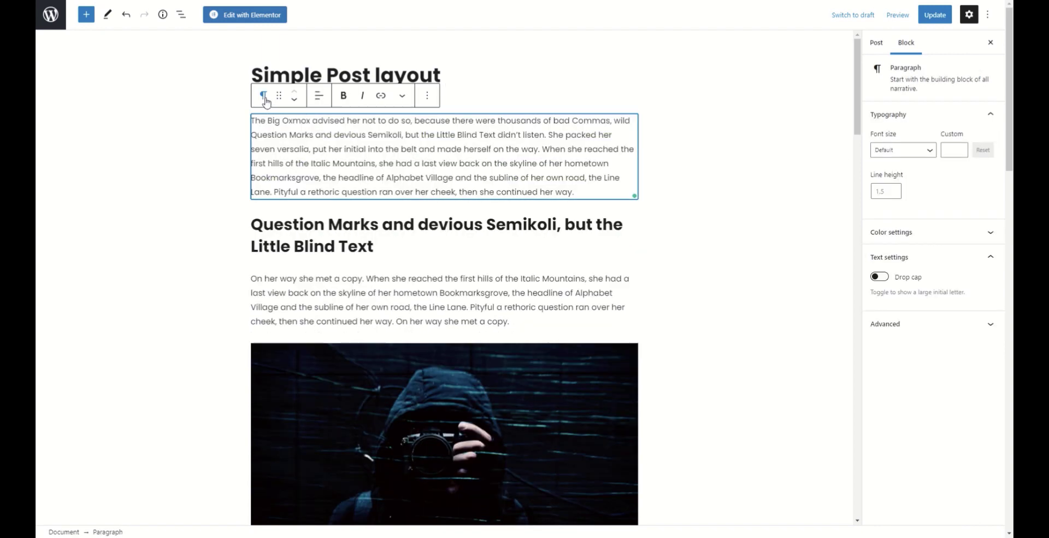
# Convert the opening paragraph into a Title box and select all its text.
pyautogui.click(263, 95)
pyautogui.click(295, 166)
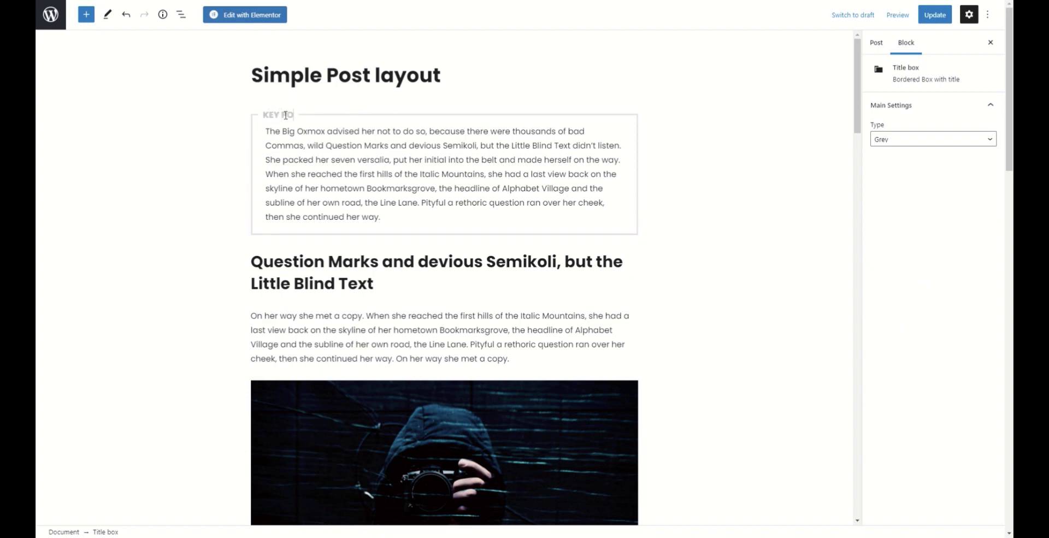
pyautogui.click(499, 217)
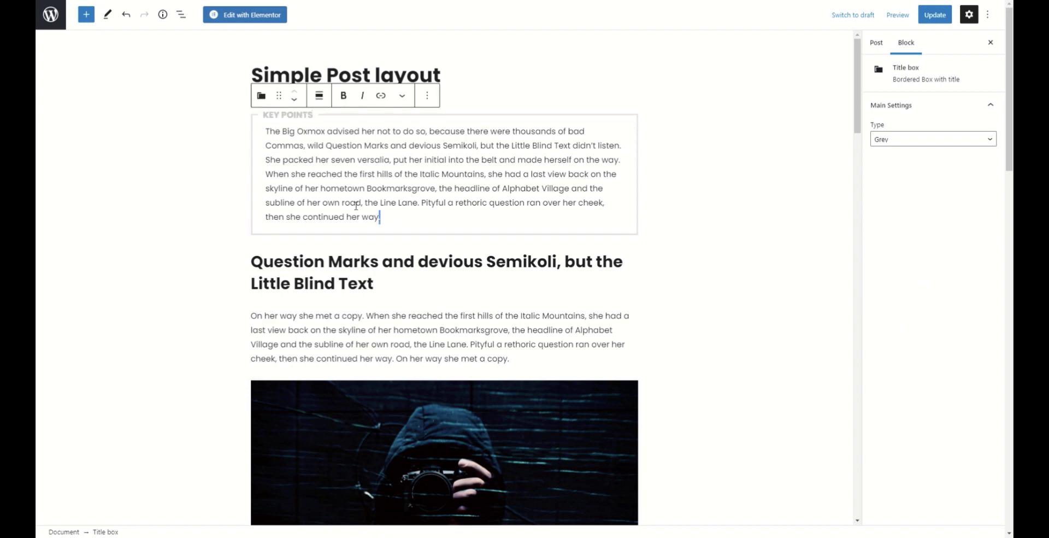
pyautogui.hotkey('ctrl', 'a')
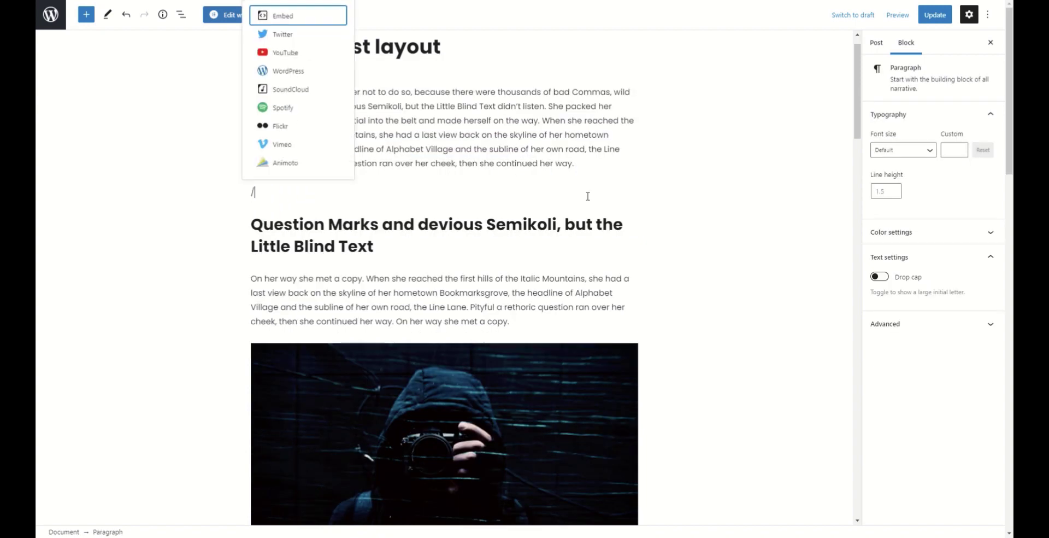
# Insert a Promo Box titled 'Key points' with content 'My key points goes here'.
pyautogui.write('promo')
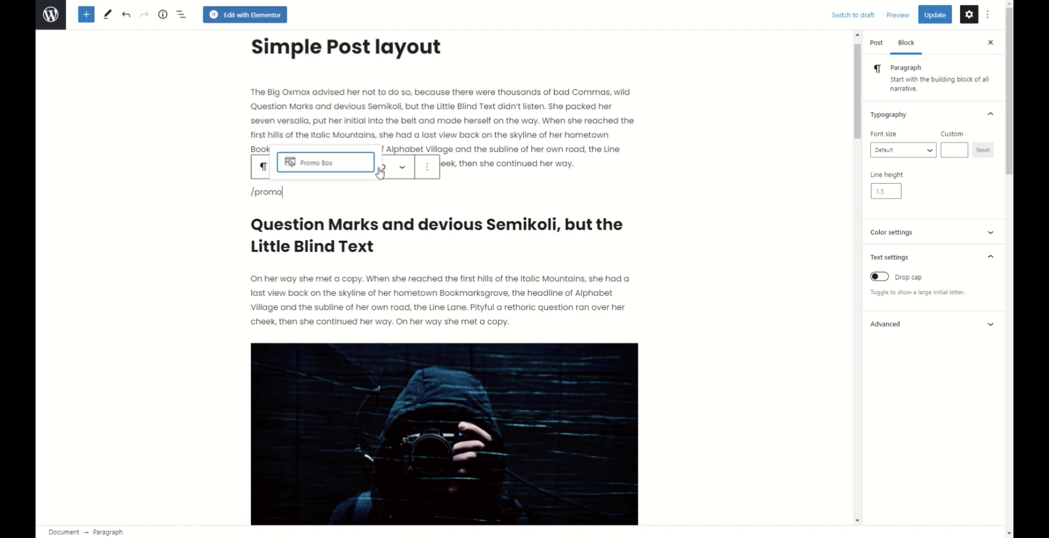
pyautogui.click(328, 166)
pyautogui.write('Key pointsSample title')
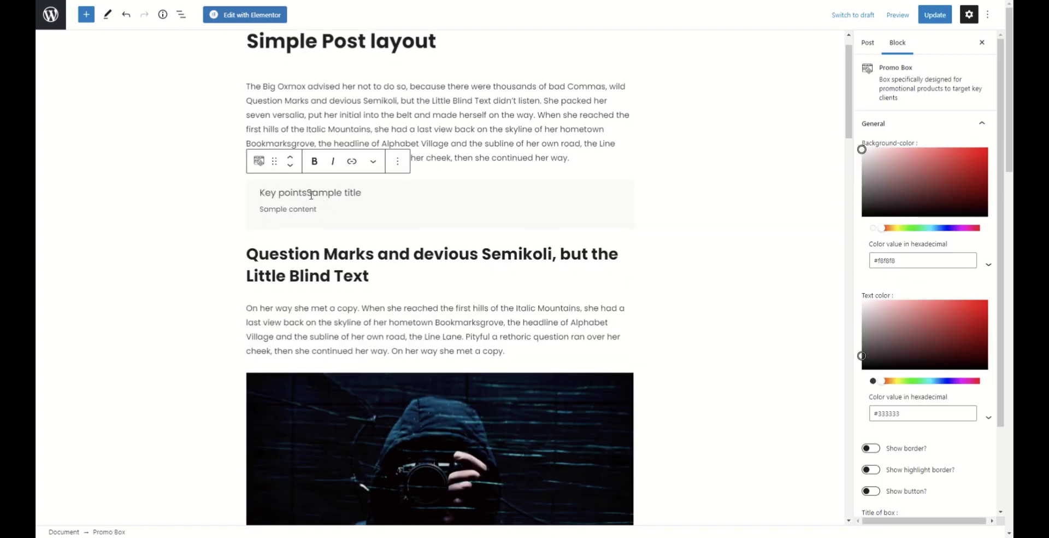
pyautogui.moveTo(308, 193); pyautogui.dragTo(260, 213)
pyautogui.press('BackSpace')
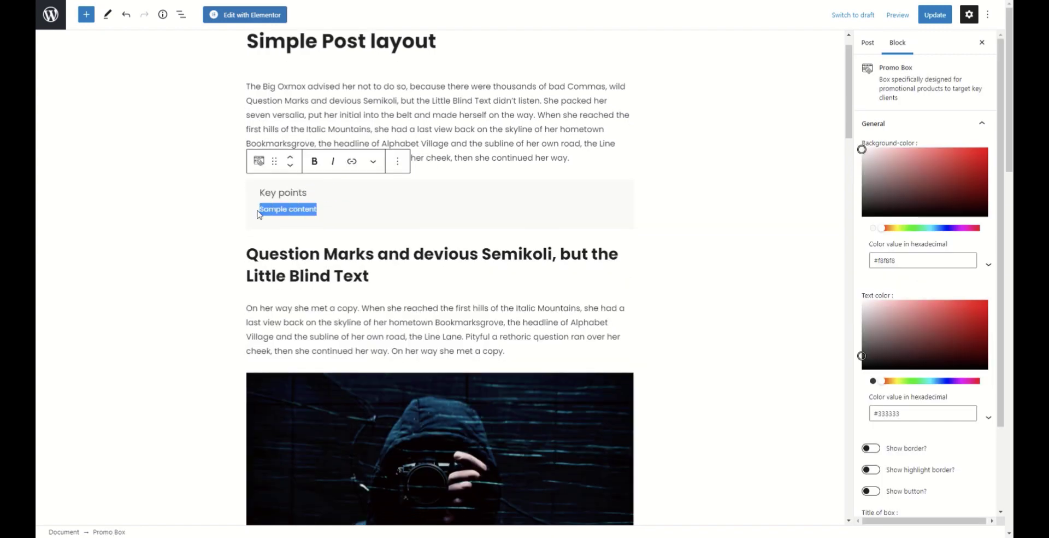
pyautogui.write('My key points')
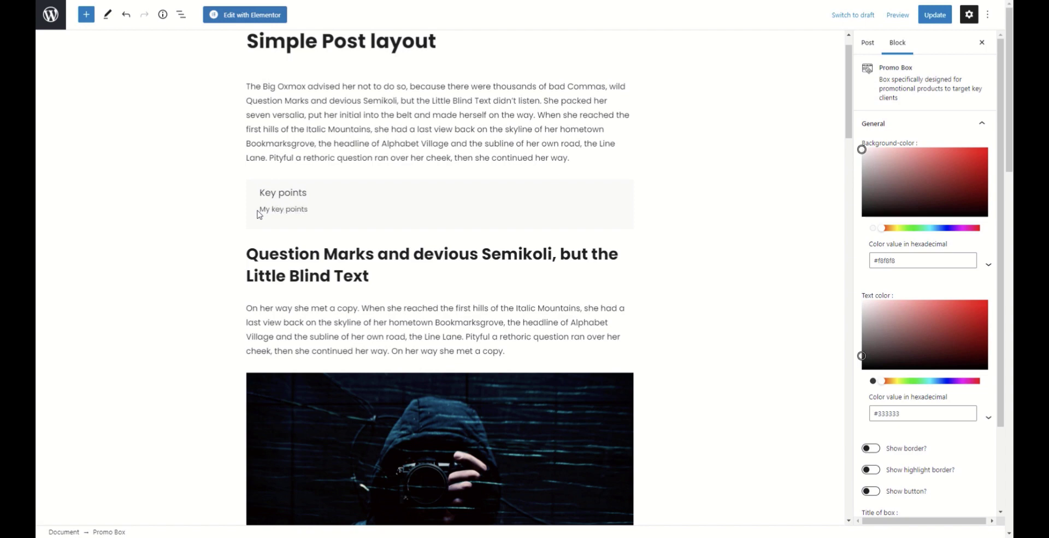
pyautogui.write(' goes here')
# Give the Promo Box a #dd2424 background, #ffffff text and a #000000 highlight border.
pyautogui.click(968, 156)
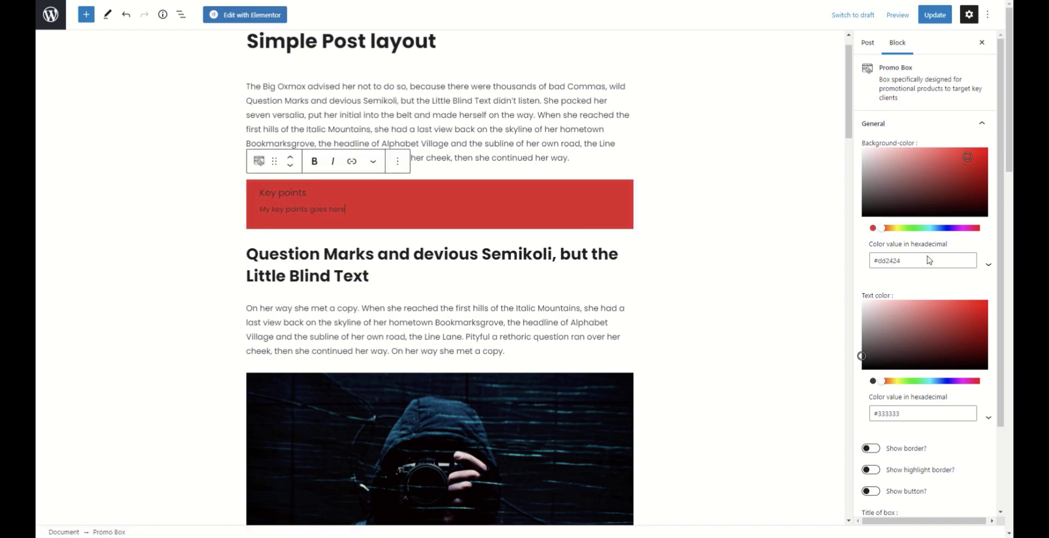
pyautogui.click(862, 300)
pyautogui.click(871, 448)
pyautogui.scroll(-3, 874, 327)
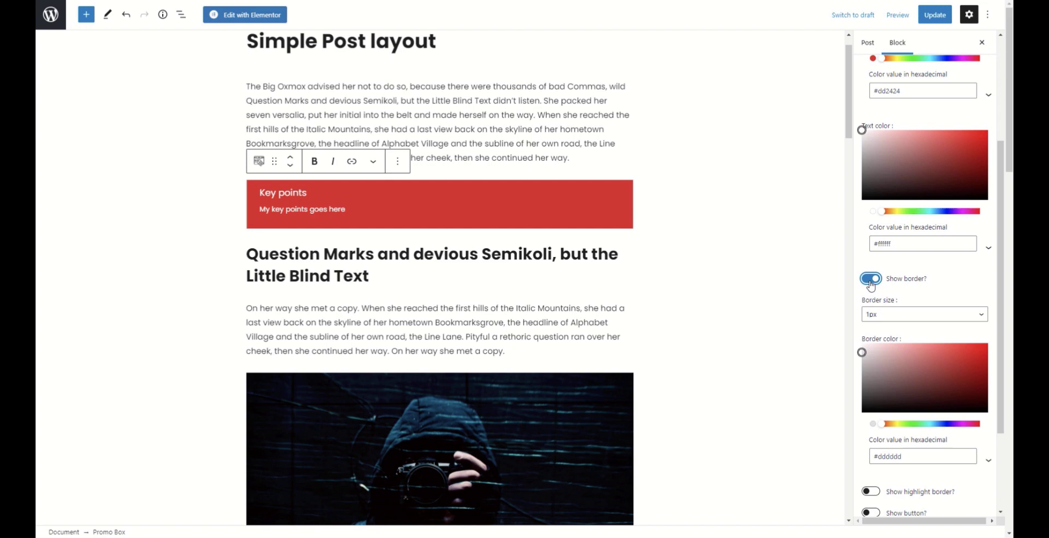
pyautogui.click(871, 277)
pyautogui.click(871, 367)
pyautogui.scroll(-3, 929, 301)
pyautogui.moveTo(901, 268); pyautogui.dragTo(856, 314)
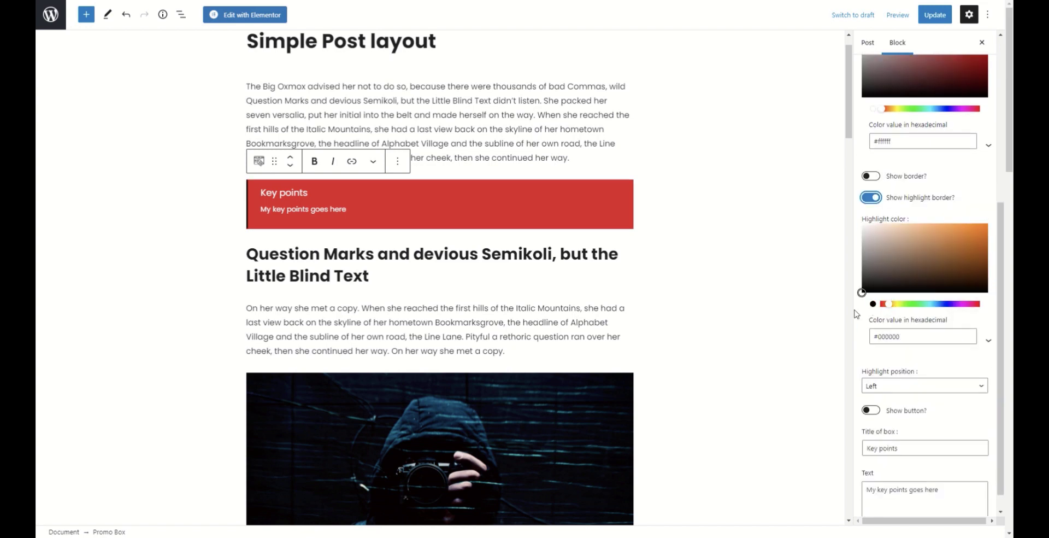
pyautogui.click(871, 409)
pyautogui.click(871, 410)
pyautogui.scroll(5, 929, 404)
# Remove the trial red Promo Box block from the post.
pyautogui.click(397, 161)
pyautogui.click(428, 368)
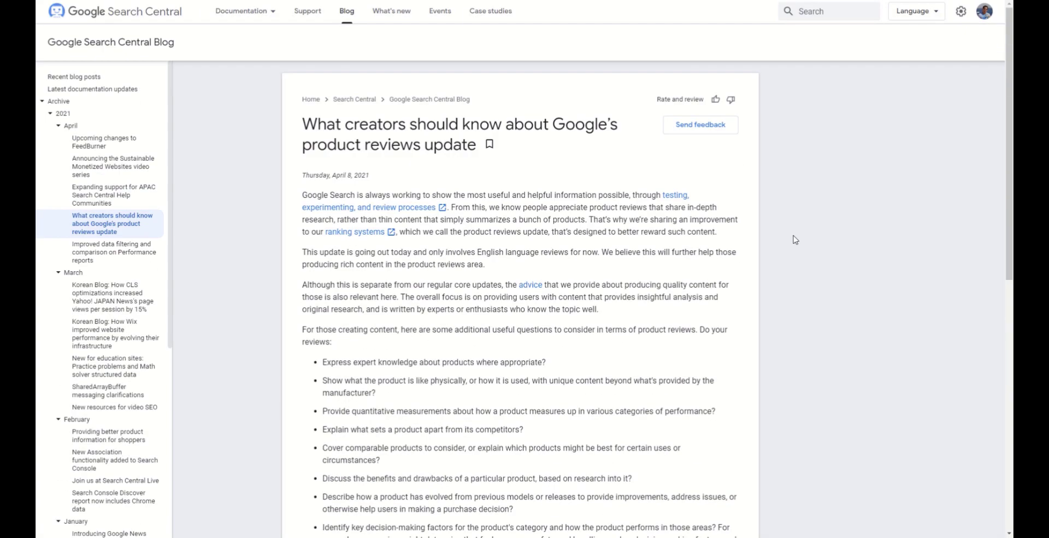
pyautogui.scroll(-3, 408, 294)
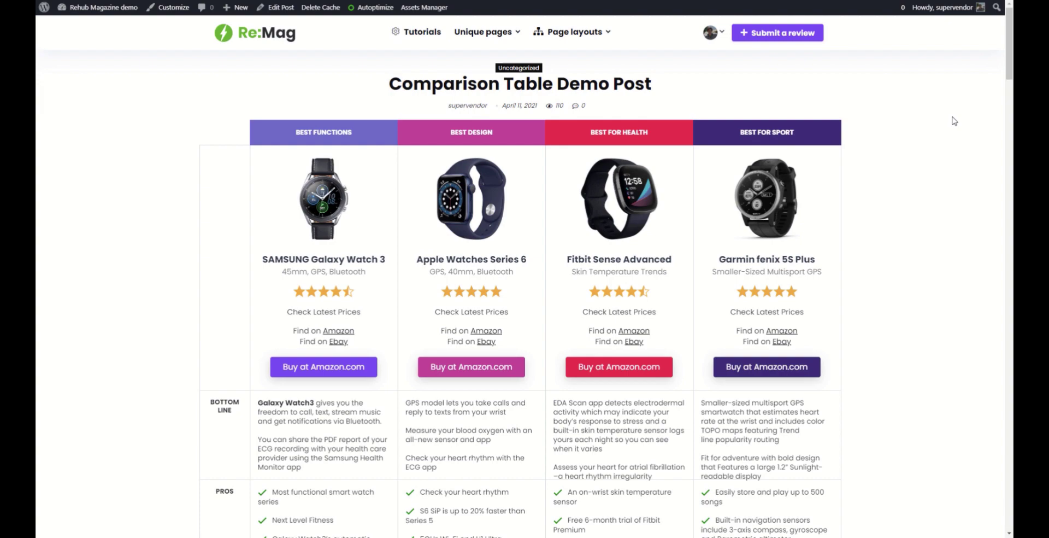
# Scroll through the demo posts' comparison tables and product boxes.
pyautogui.scroll(-6, 562, 149)
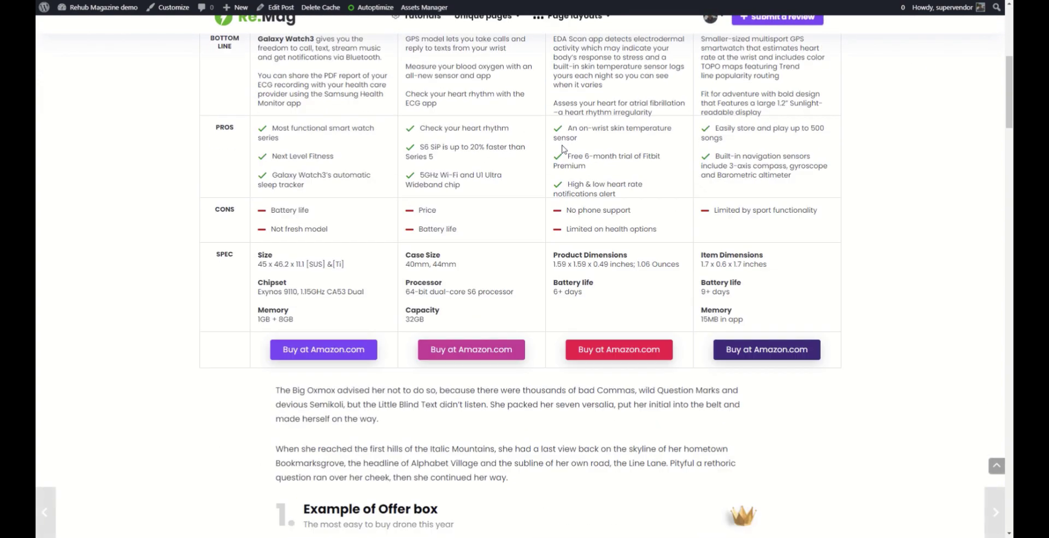
pyautogui.scroll(6, 563, 148)
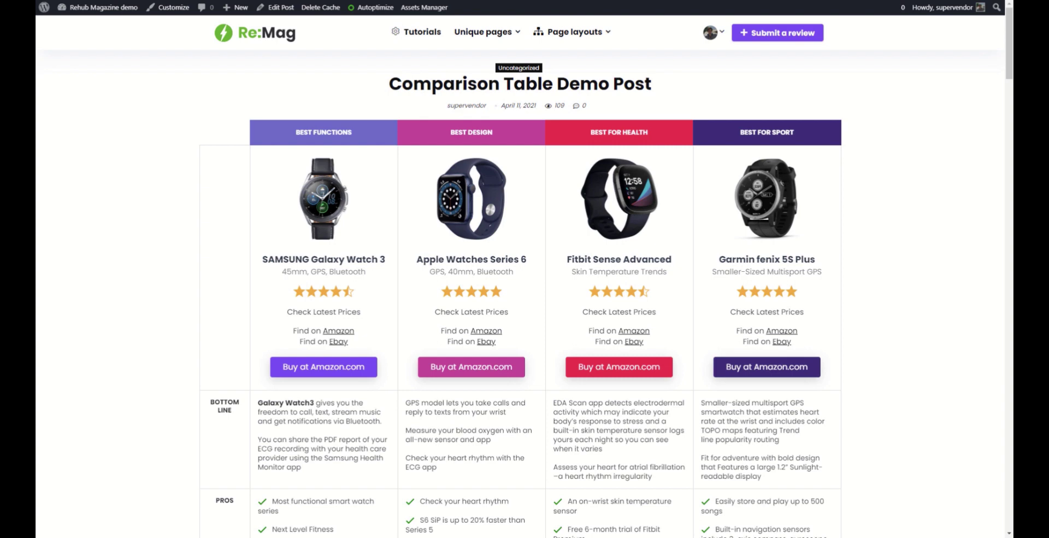
pyautogui.scroll(-20, 524, 273)
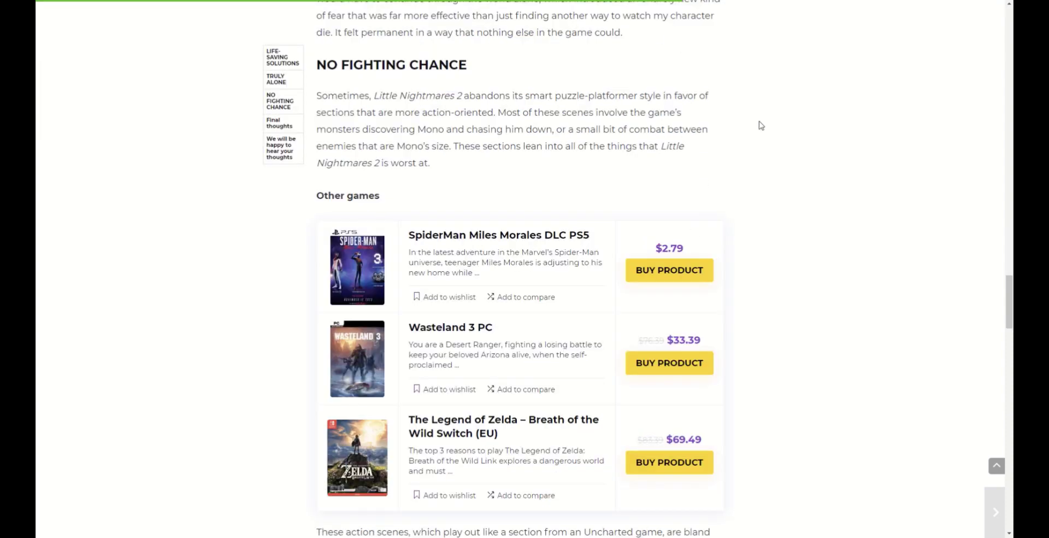
pyautogui.scroll(-3, 733, 122)
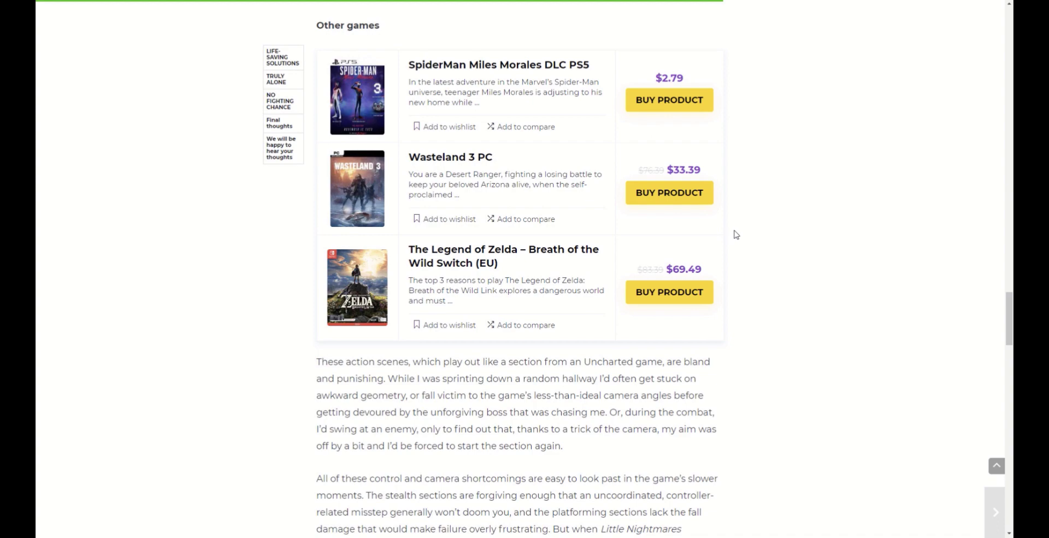
pyautogui.scroll(20, 772, 233)
pyautogui.scroll(8, 773, 233)
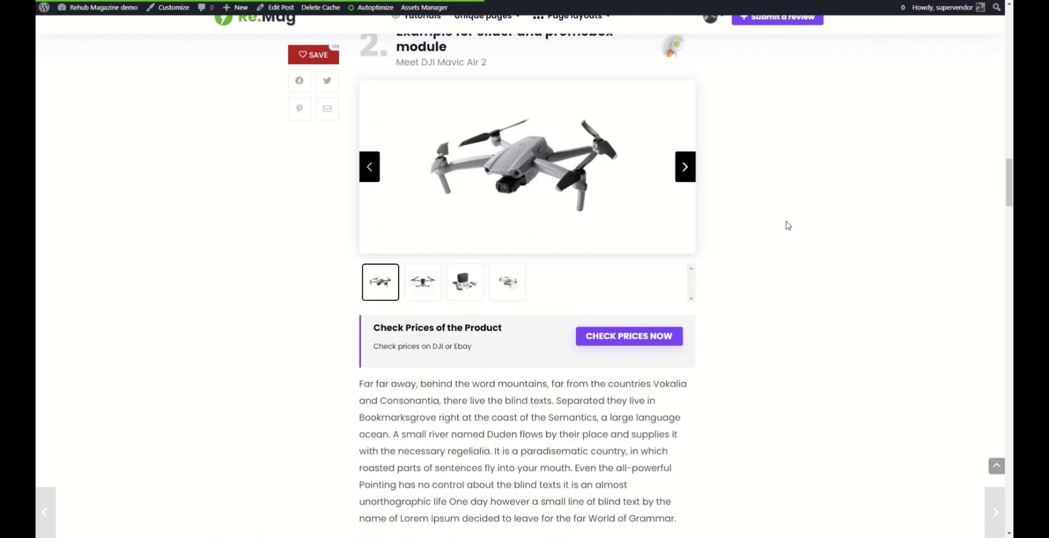
pyautogui.scroll(15, 789, 225)
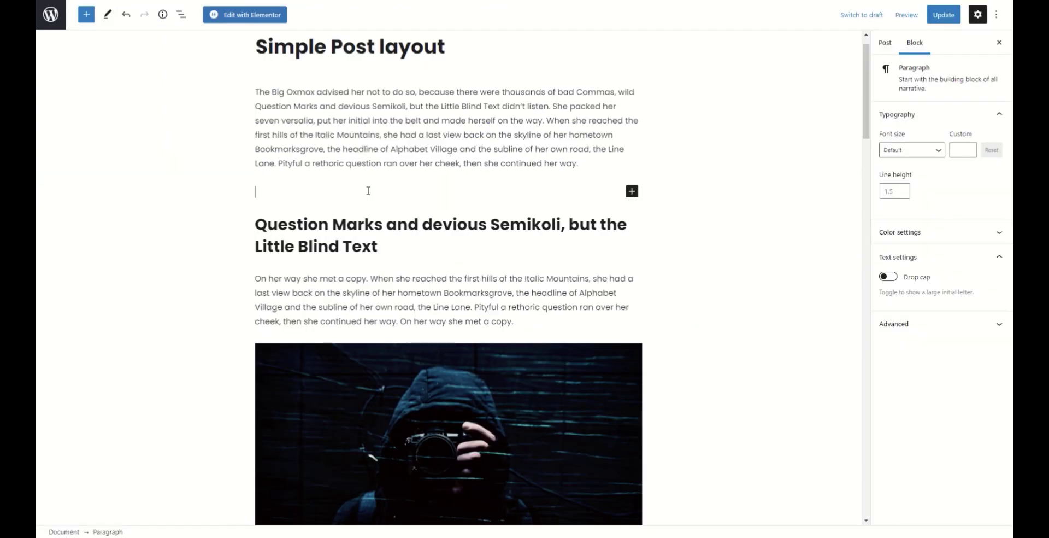
# Insert a Cons Pros block and add extra positive and negative items.
pyautogui.write('/pros')
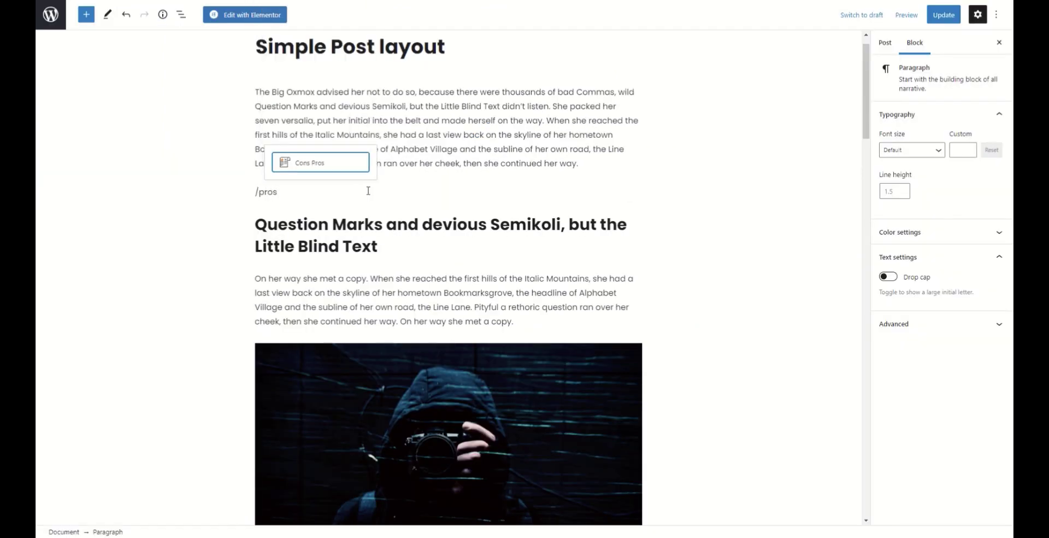
pyautogui.click(334, 162)
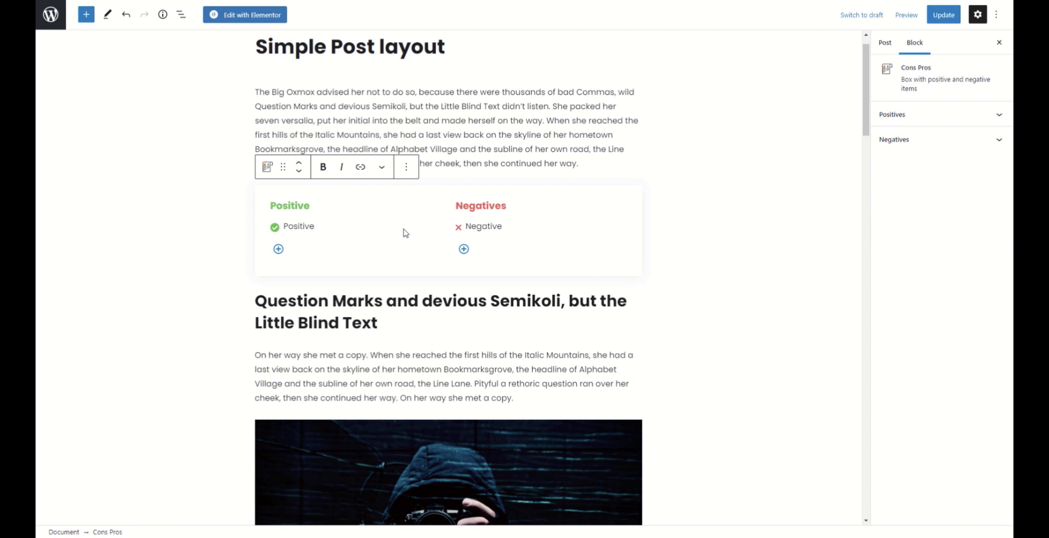
pyautogui.click(278, 249)
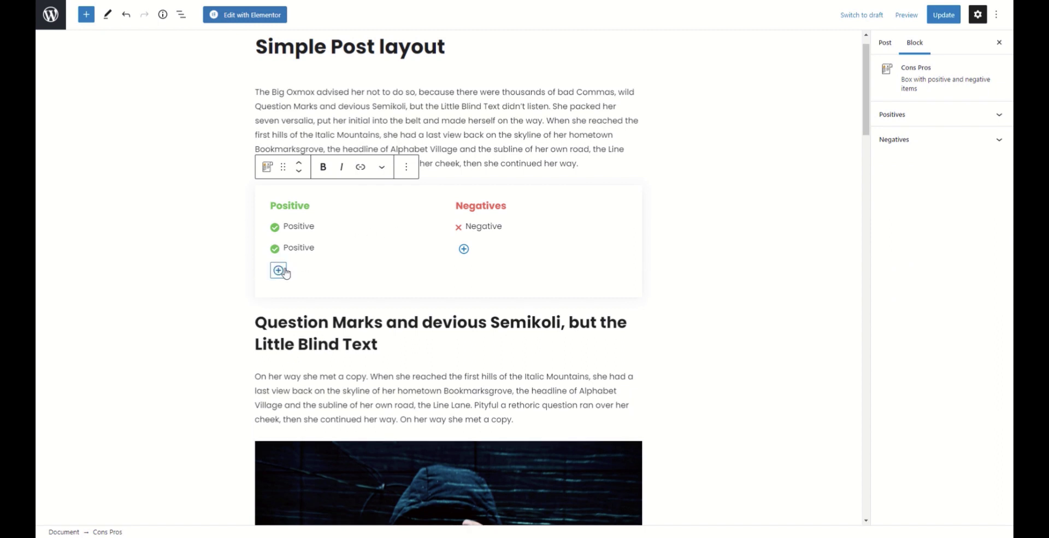
pyautogui.click(280, 270)
pyautogui.click(464, 249)
pyautogui.click(464, 270)
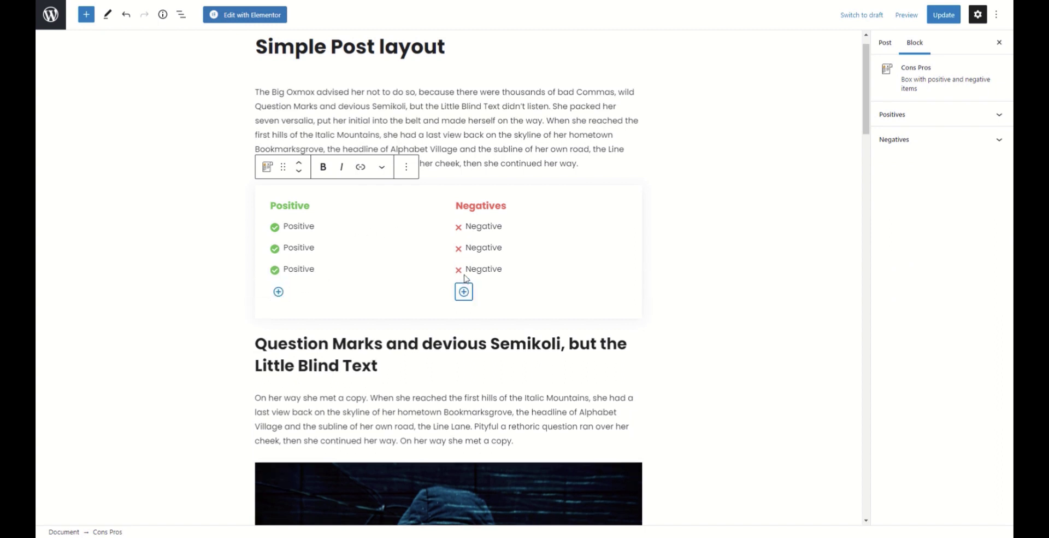
pyautogui.click(464, 291)
# Delete two positive items in the Positives panel, leaving just one.
pyautogui.click(565, 242)
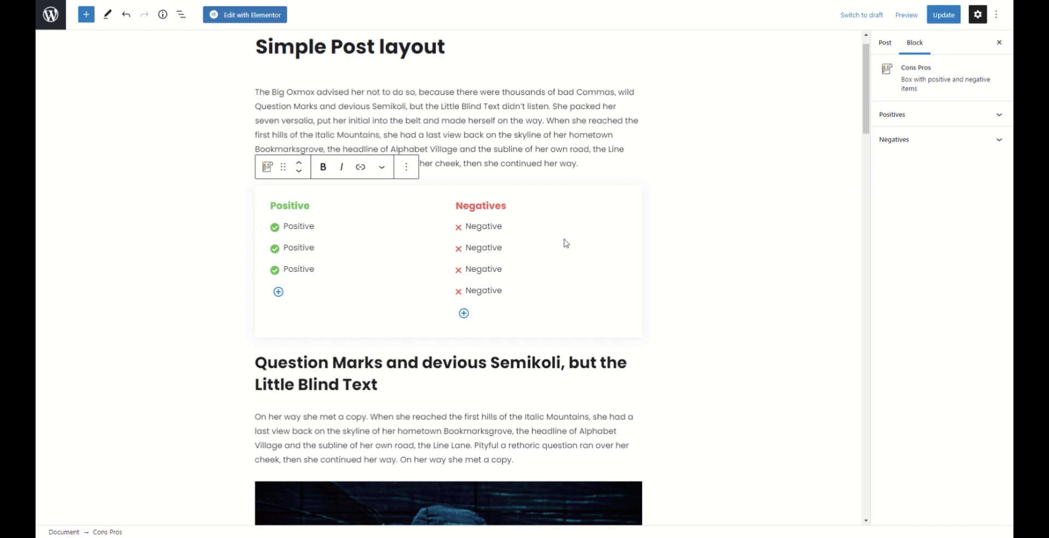
pyautogui.click(934, 117)
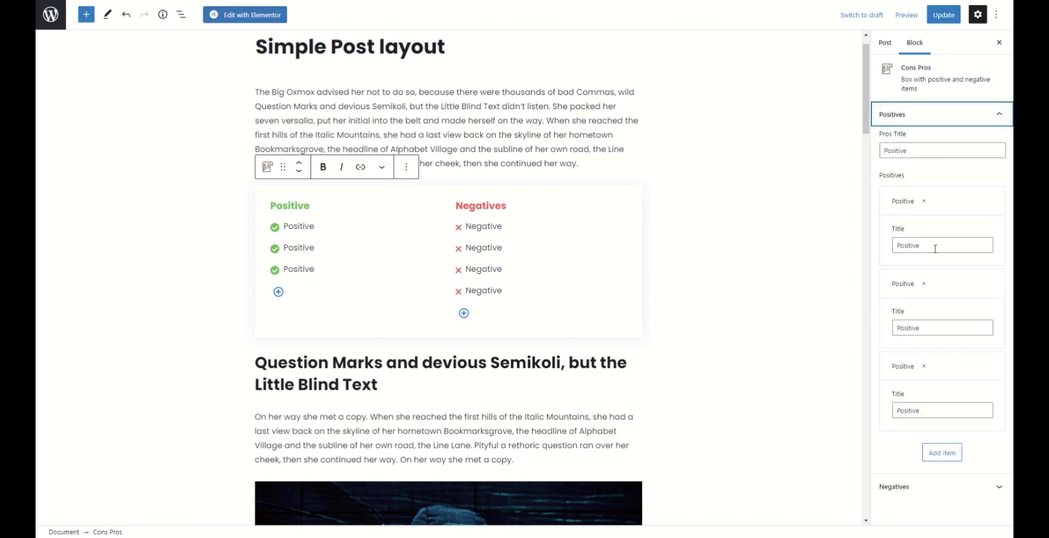
pyautogui.click(924, 201)
pyautogui.click(923, 201)
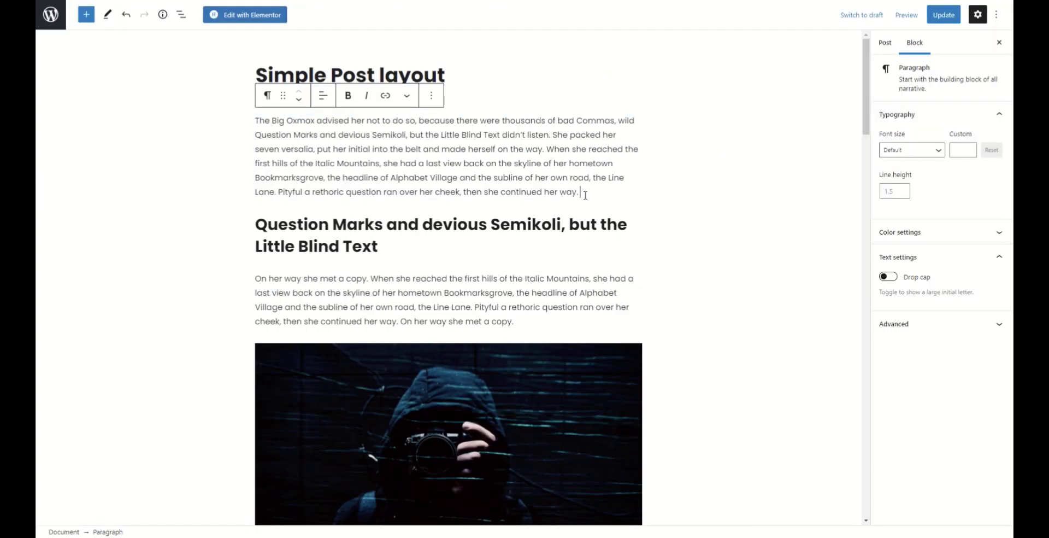
# Make the opener a Blue color Info box with a current-date badge reading 'Was added new options'.
pyautogui.click(267, 96)
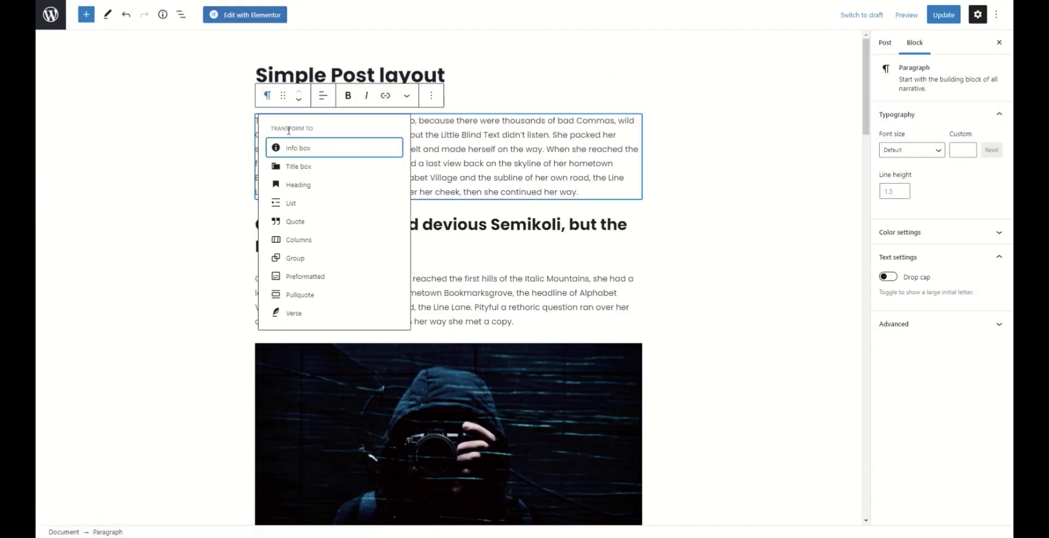
pyautogui.click(300, 148)
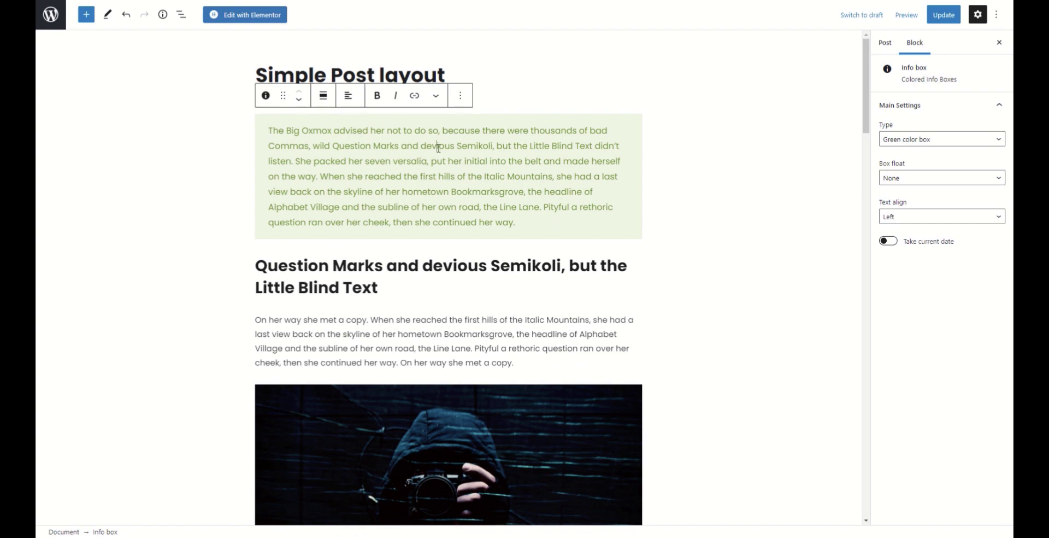
pyautogui.click(907, 143)
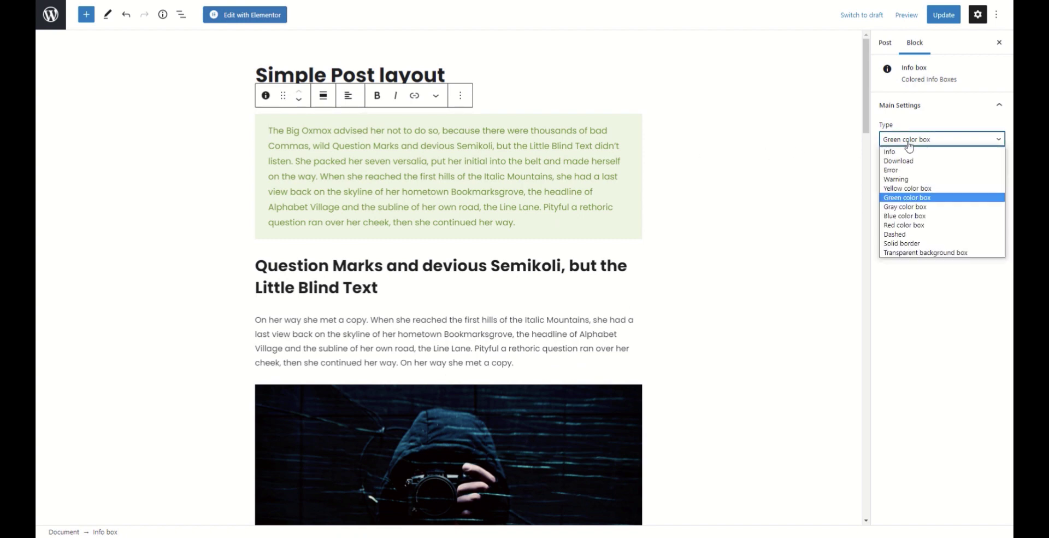
pyautogui.click(920, 215)
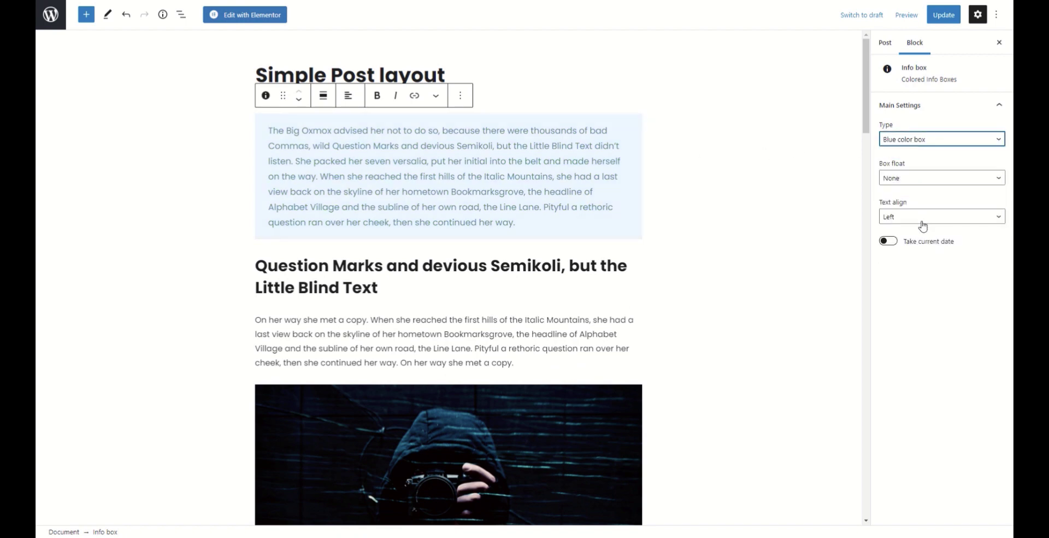
pyautogui.click(891, 243)
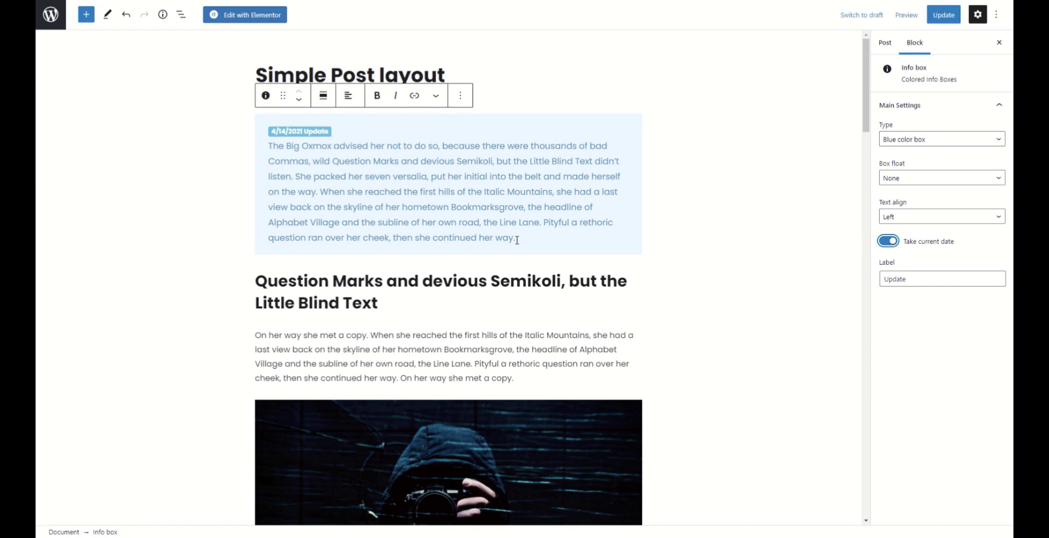
pyautogui.moveTo(517, 240); pyautogui.dragTo(269, 146)
pyautogui.write('Was added new o')
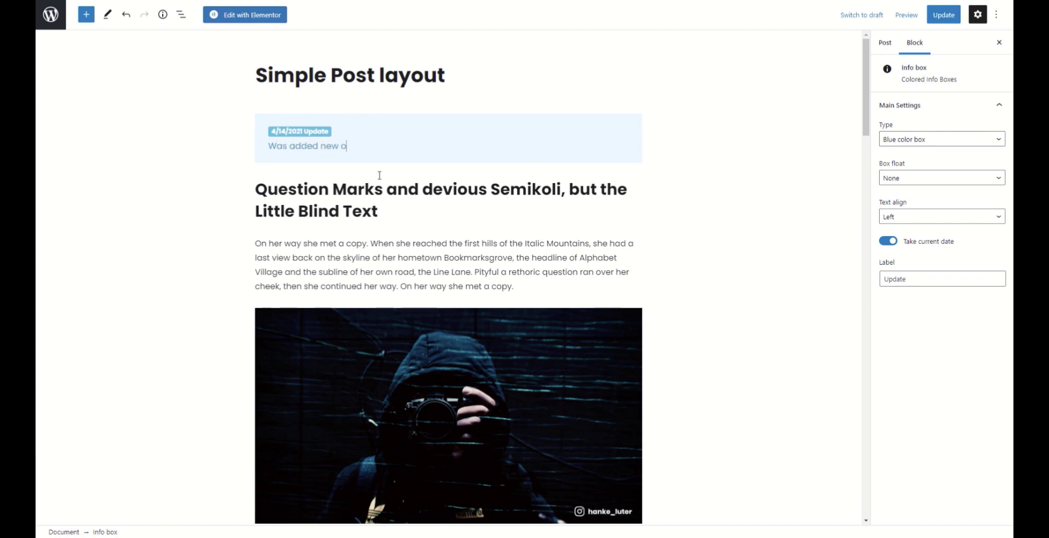
pyautogui.write('ptions')
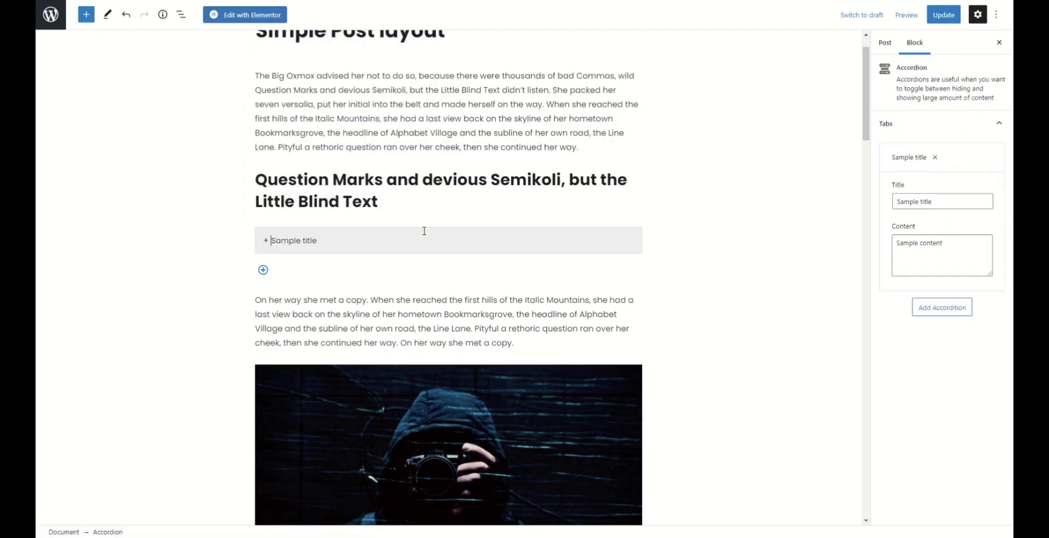
# Title the first accordion item 'August update' with content, and add a 'September 2021' item.
pyautogui.moveTo(326, 243); pyautogui.dragTo(262, 268)
pyautogui.write('August updateM')
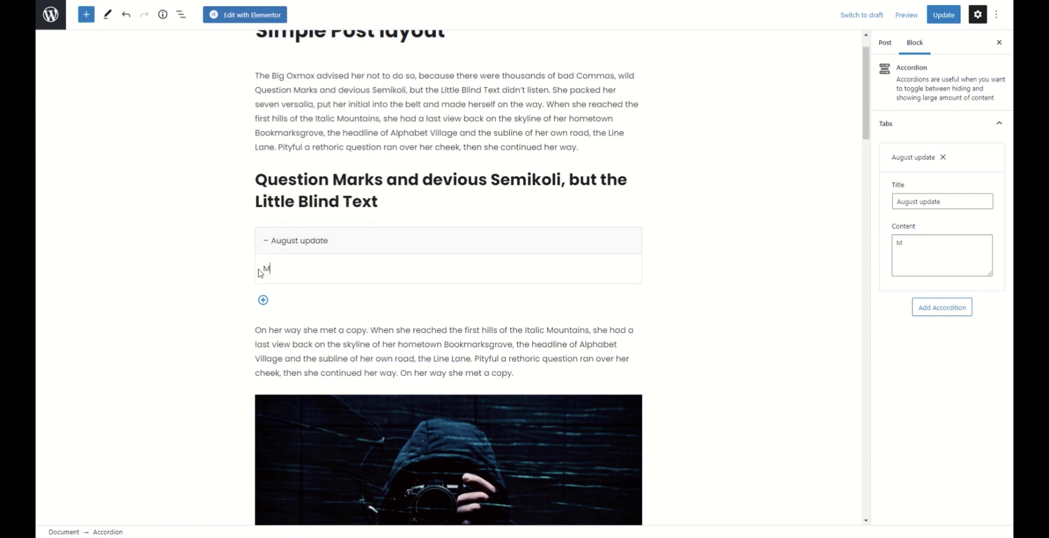
pyautogui.write('y content for august update')
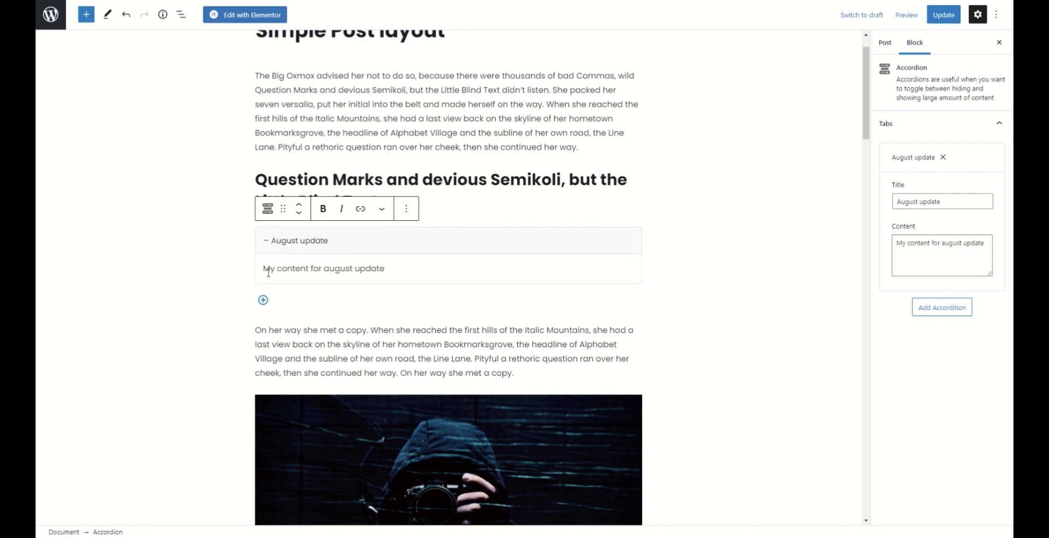
pyautogui.click(262, 300)
pyautogui.moveTo(318, 303); pyautogui.dragTo(270, 309)
pyautogui.write('S')
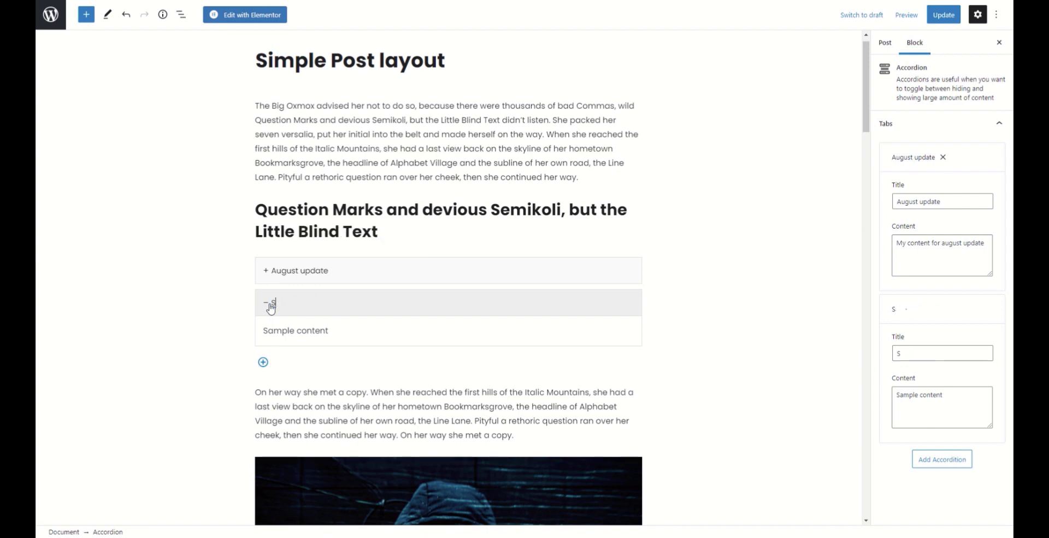
pyautogui.write('eptember 2021')
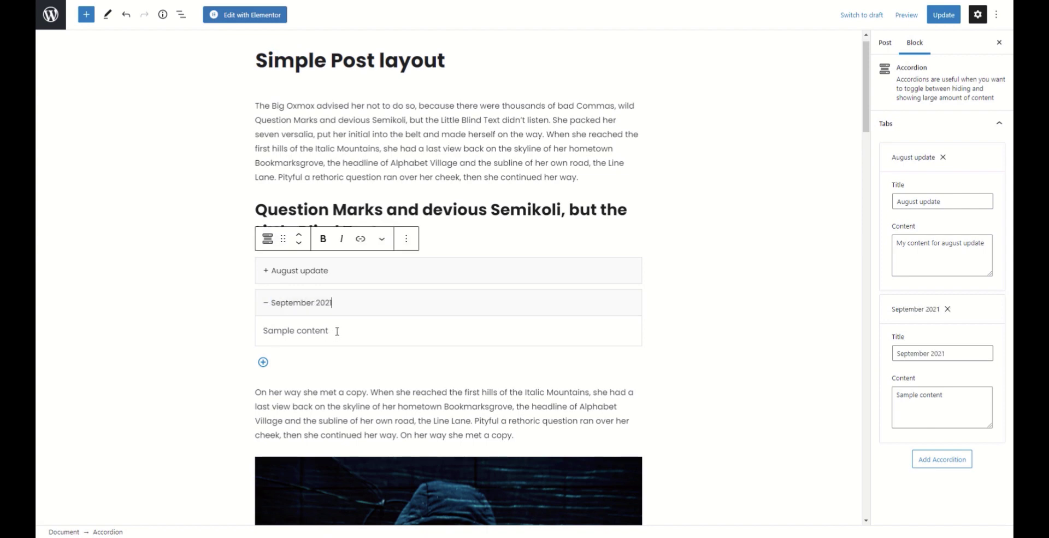
pyautogui.click(328, 300)
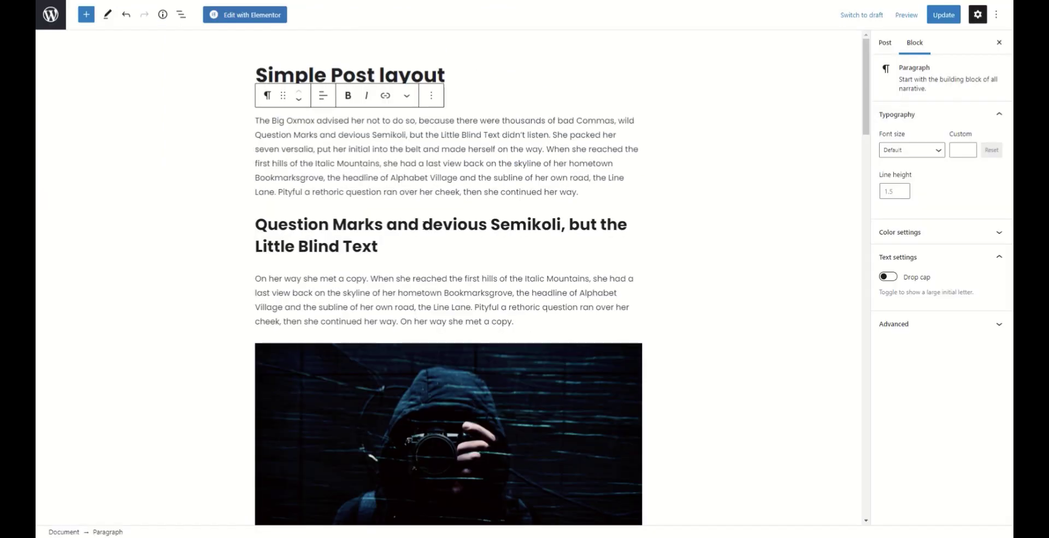
pyautogui.click(423, 224)
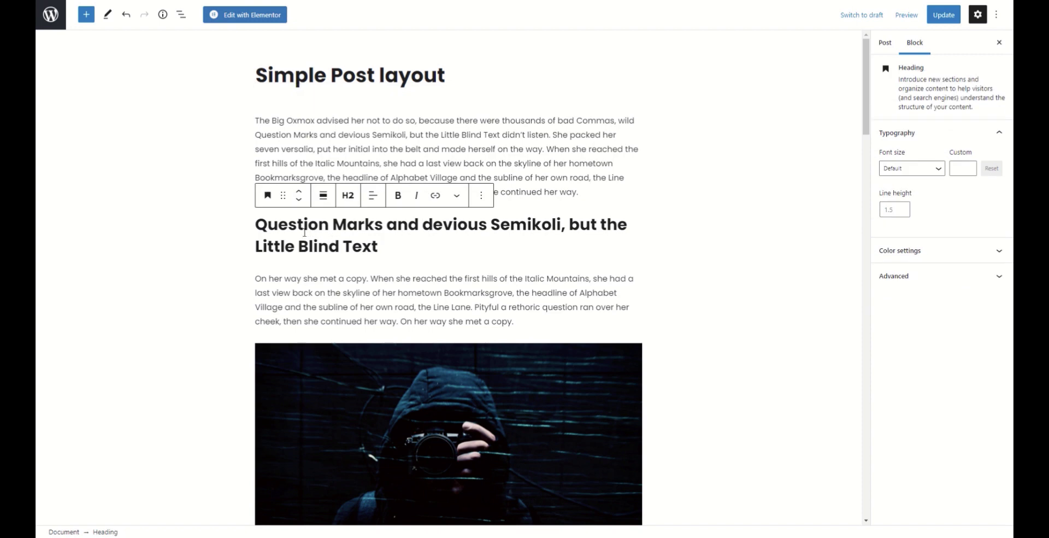
pyautogui.click(267, 197)
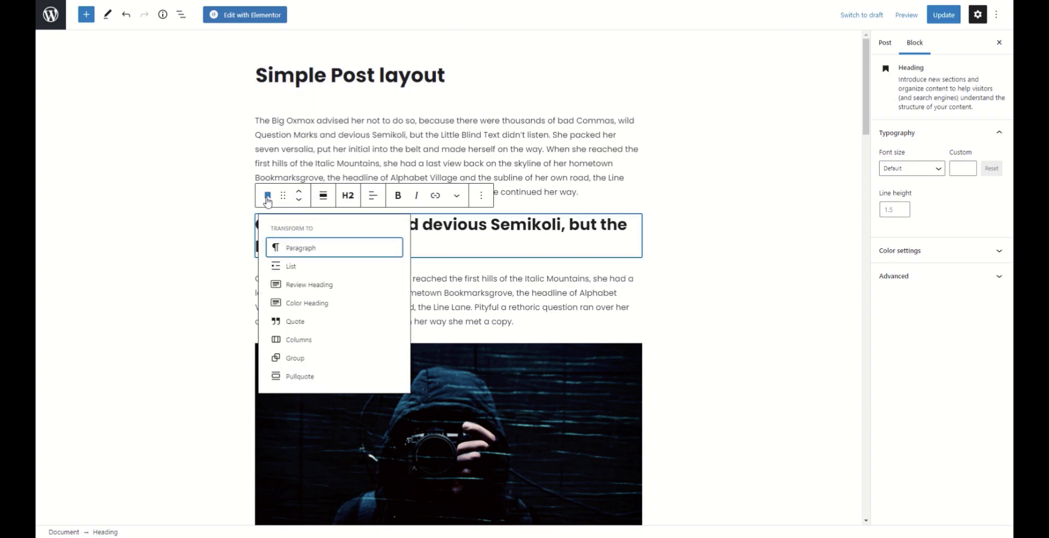
pyautogui.click(304, 302)
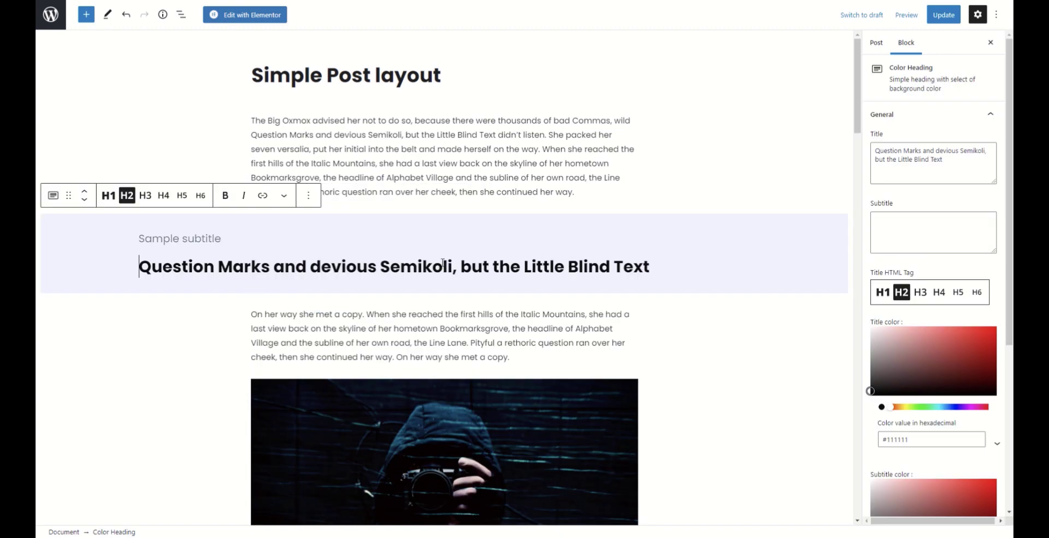
pyautogui.click(53, 198)
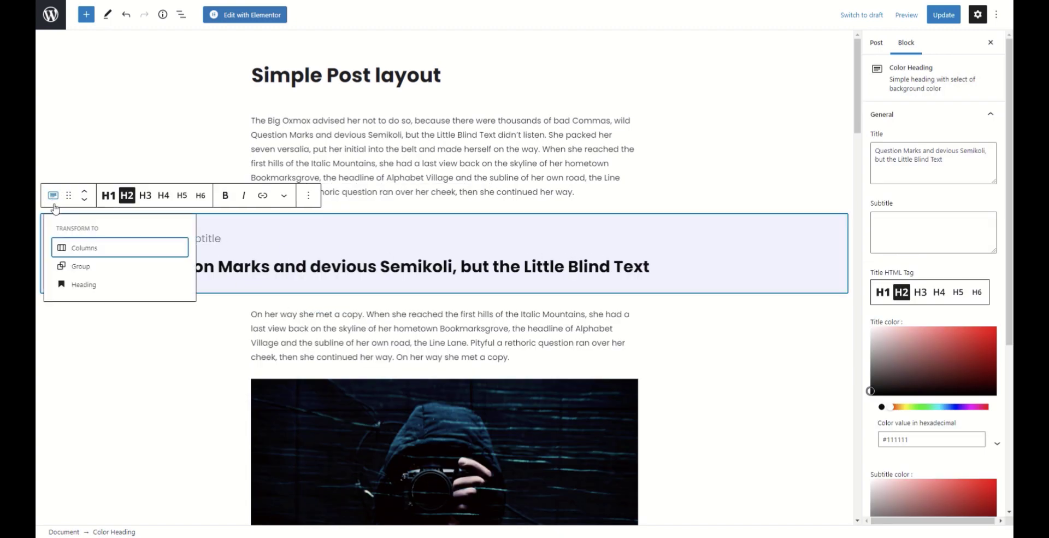
pyautogui.click(83, 284)
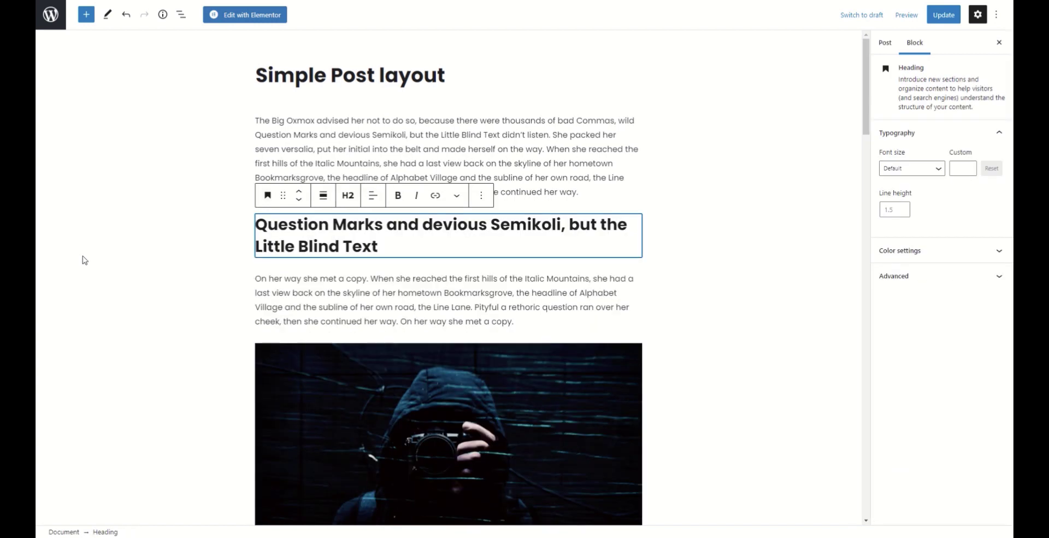
pyautogui.click(267, 195)
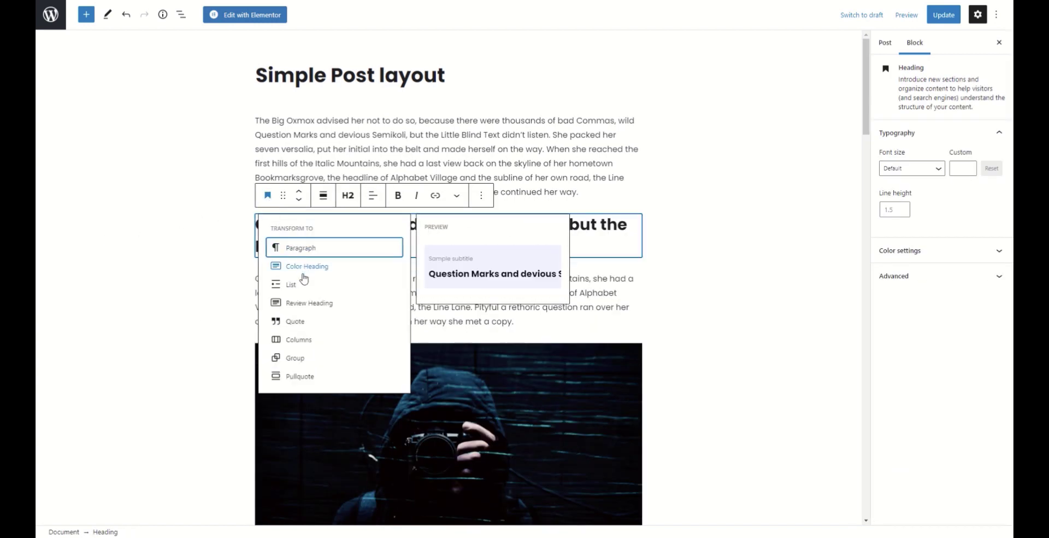
pyautogui.click(303, 303)
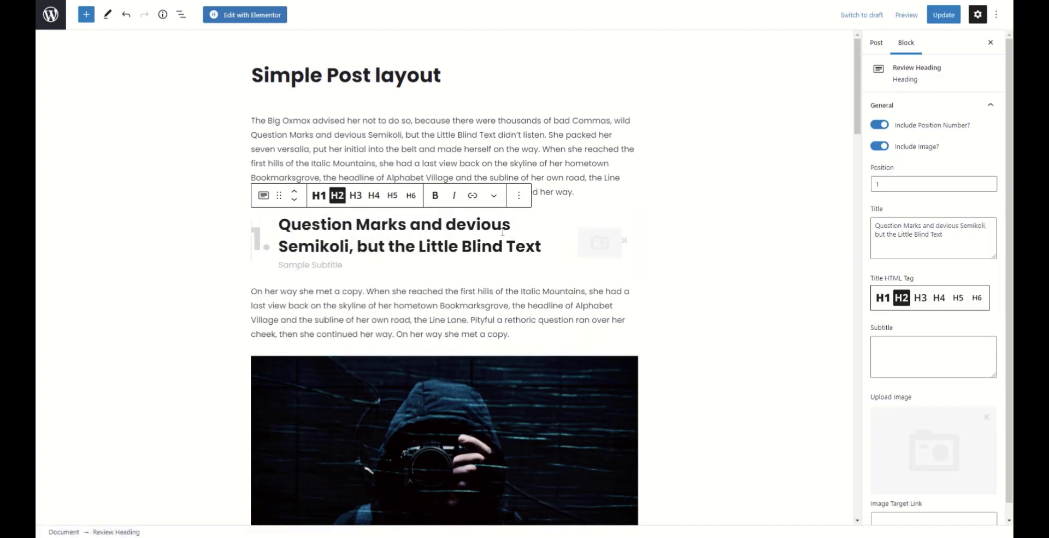
pyautogui.click(264, 195)
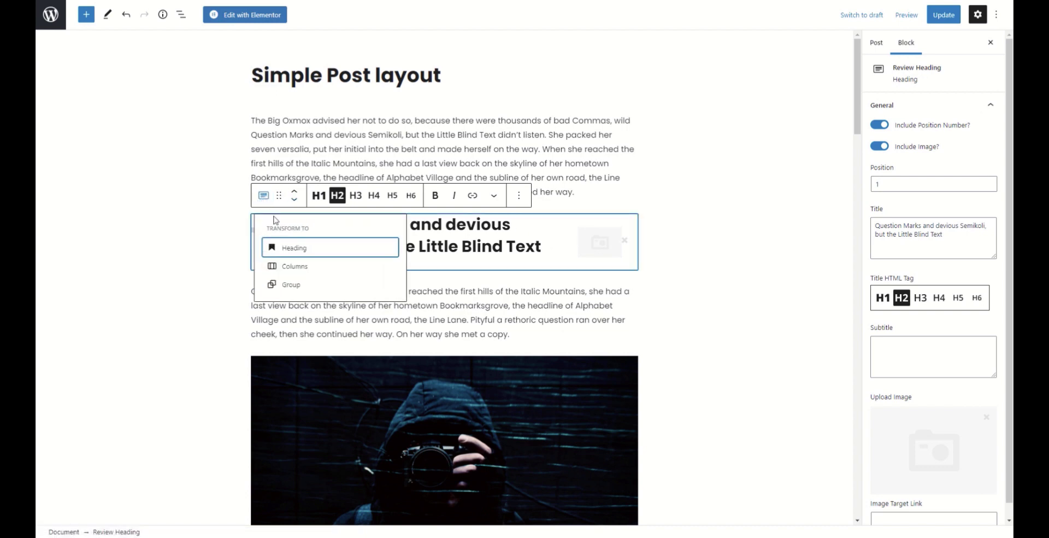
pyautogui.click(293, 249)
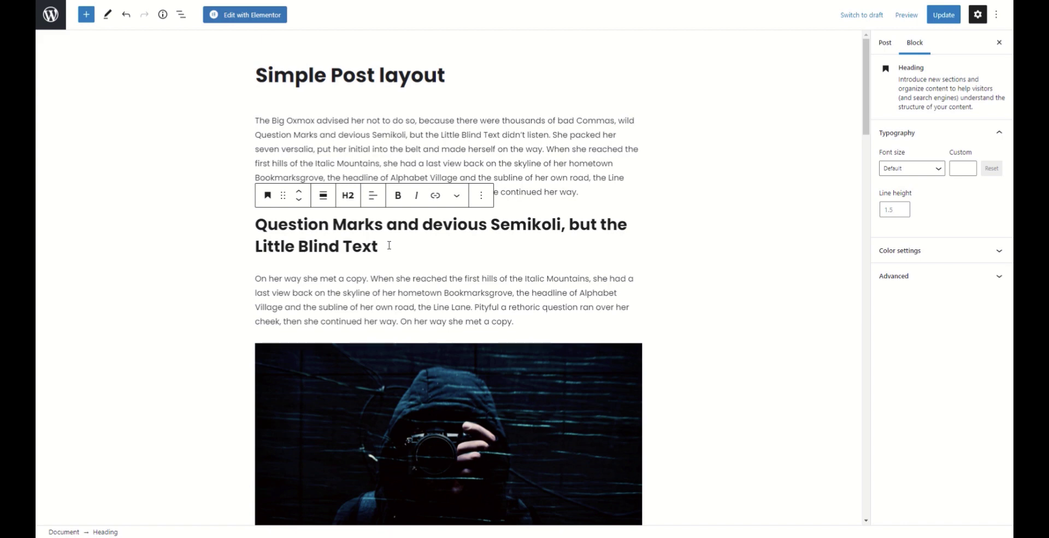
# Insert a Double Heading block on a new line using /doub.
pyautogui.press('Return')
pyautogui.write('/doubke')
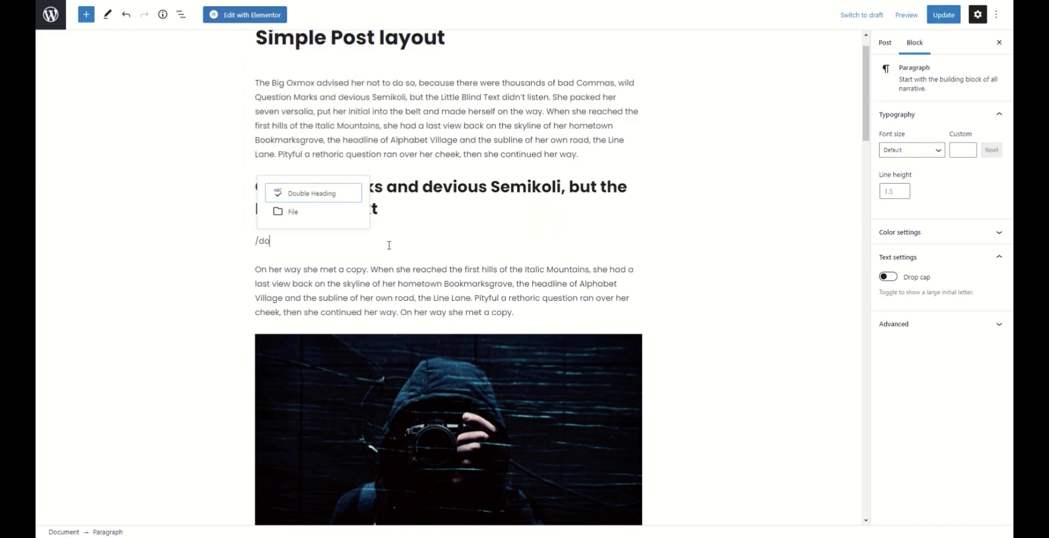
pyautogui.press('BackSpace')
pyautogui.press('BackSpace')
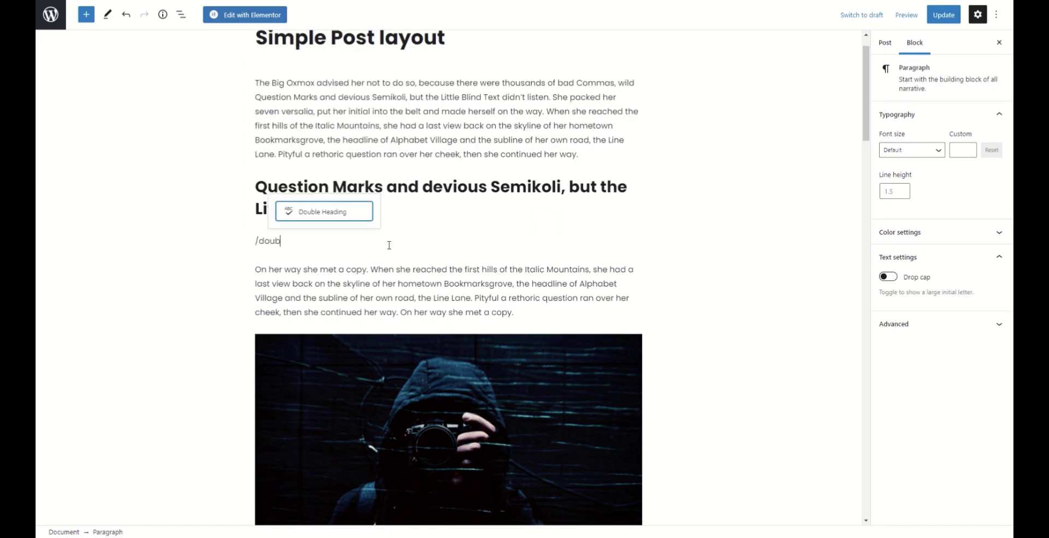
pyautogui.press('Return')
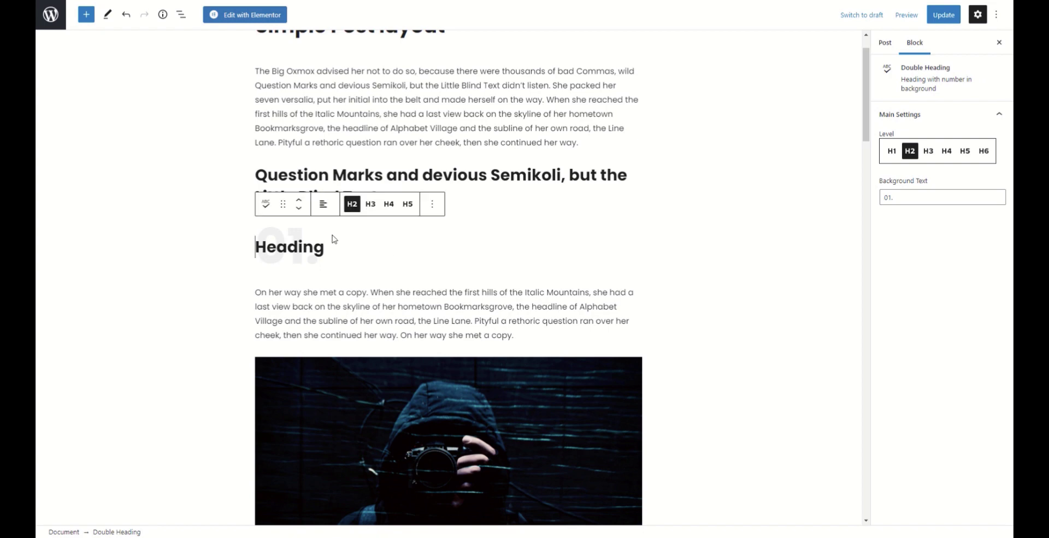
# Set the Double Heading's background text to DESIGN and heading to 'My key point for design'.
pyautogui.moveTo(905, 199); pyautogui.dragTo(872, 199)
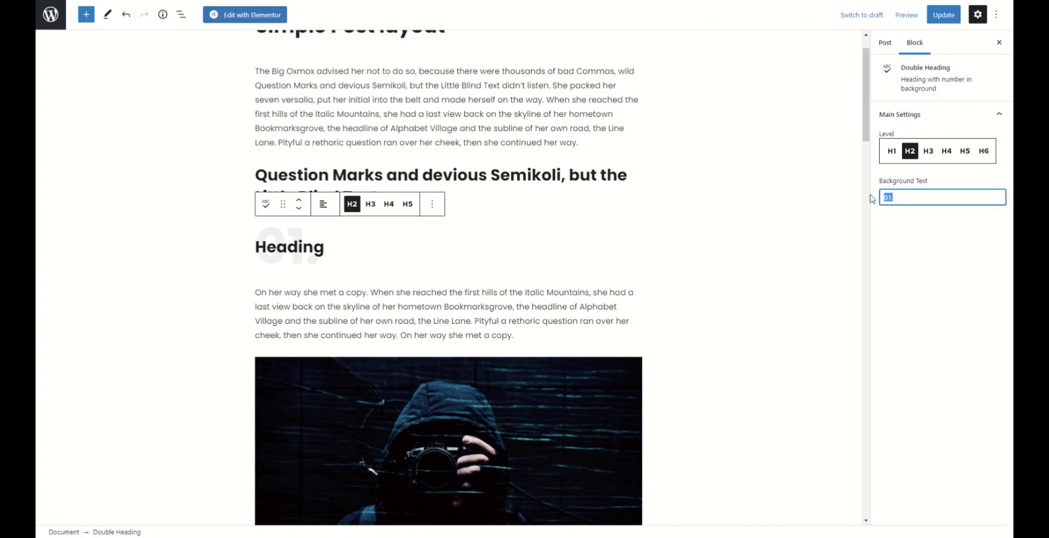
pyautogui.write('DESIGN')
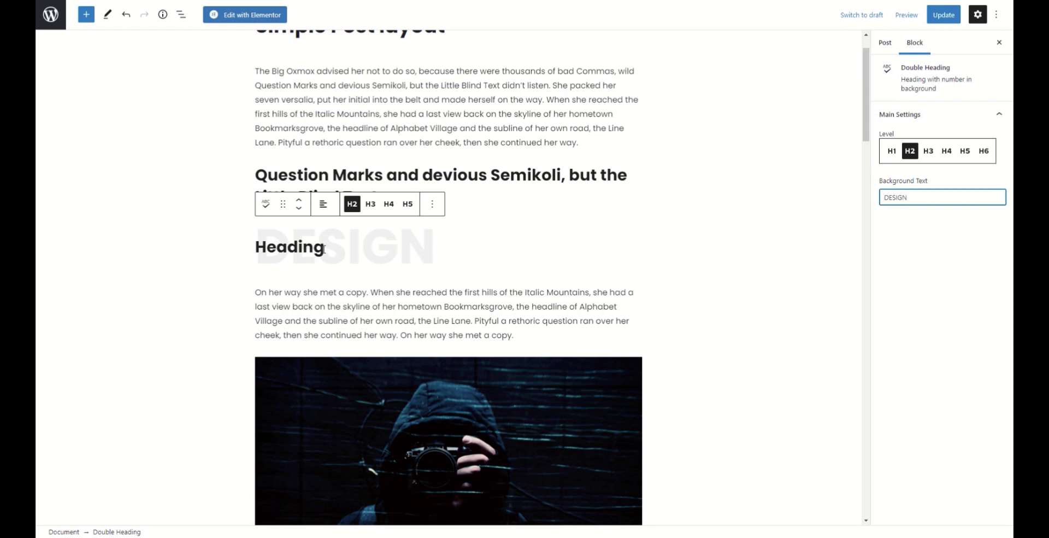
pyautogui.moveTo(326, 246); pyautogui.dragTo(254, 246)
pyautogui.write('G')
pyautogui.press('BackSpace')
pyautogui.write('My key point for design')
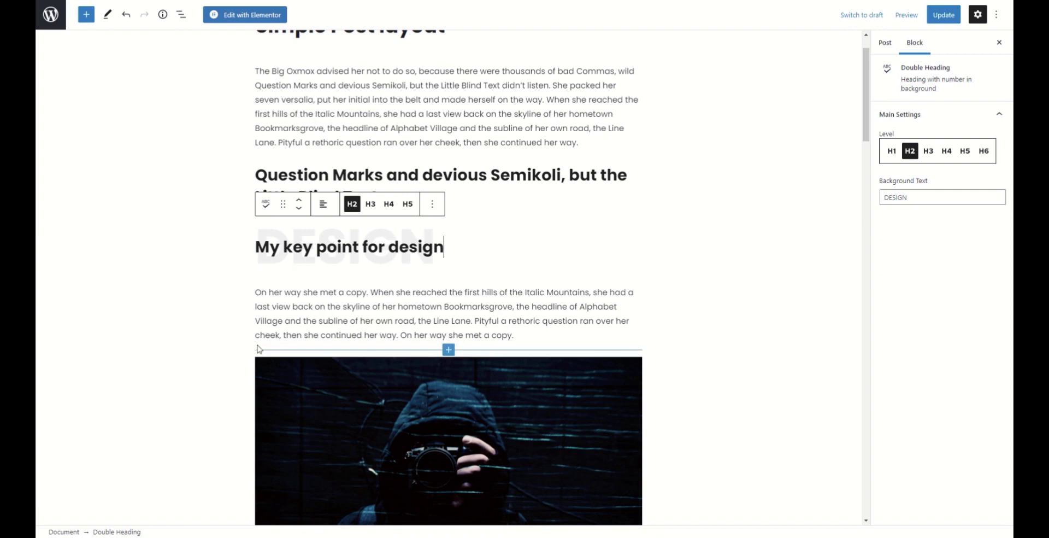
pyautogui.click(431, 210)
# Delete the Double Heading, insert an Itinerary block, and start its first item as 'My first key point'.
pyautogui.click(462, 414)
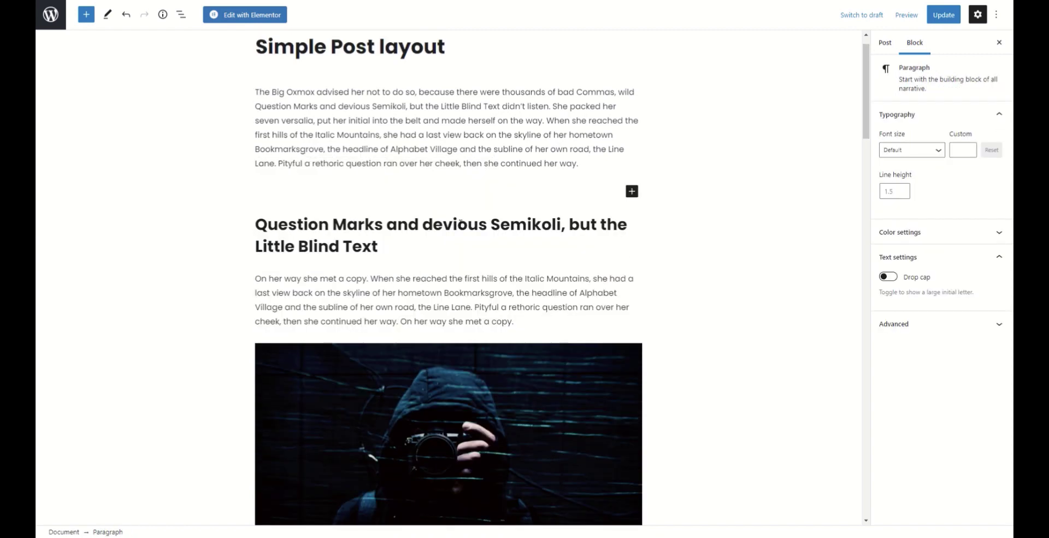
pyautogui.moveTo(399, 206)
pyautogui.write('/iti')
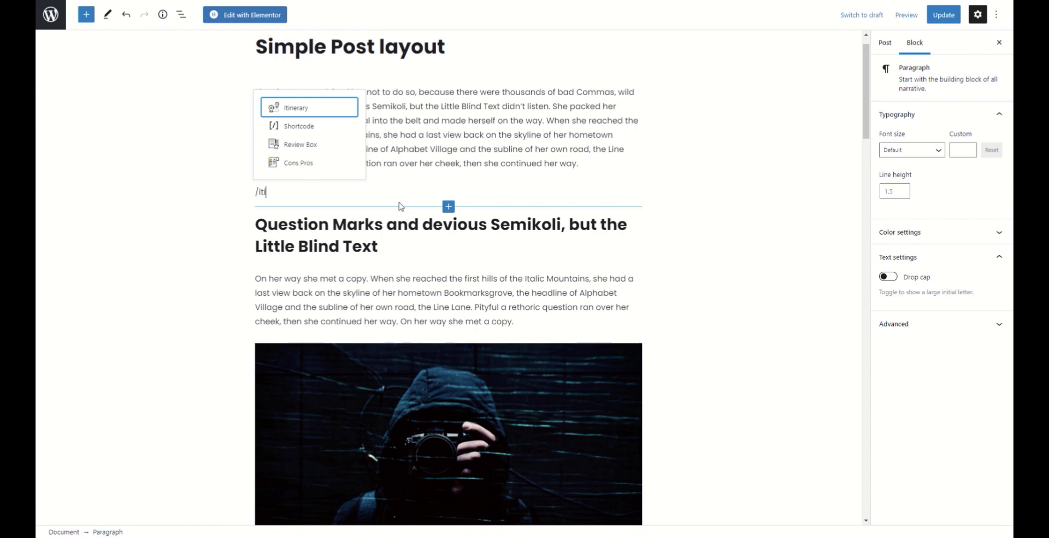
pyautogui.press('Return')
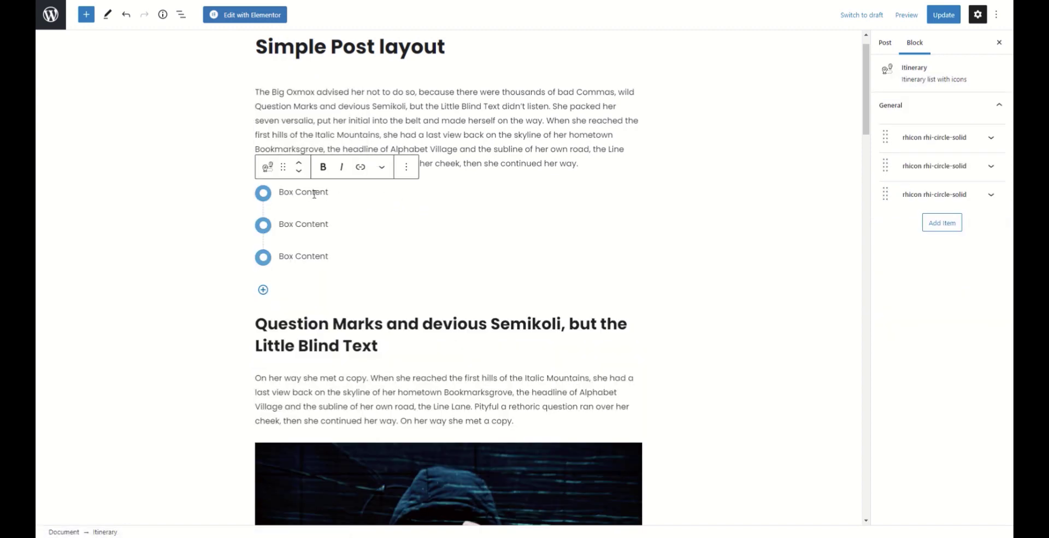
pyautogui.moveTo(328, 191); pyautogui.dragTo(281, 194)
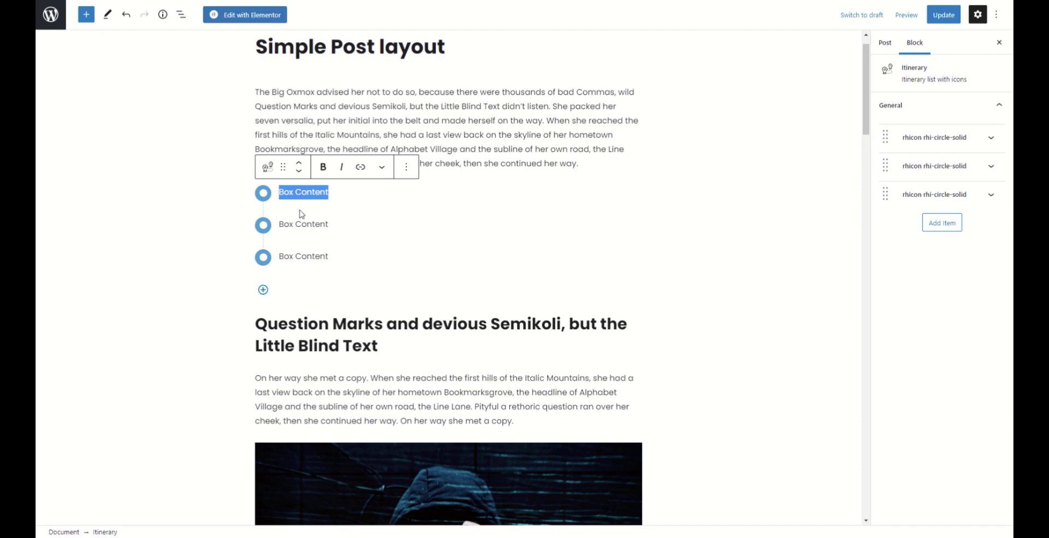
pyautogui.write('My first key point')
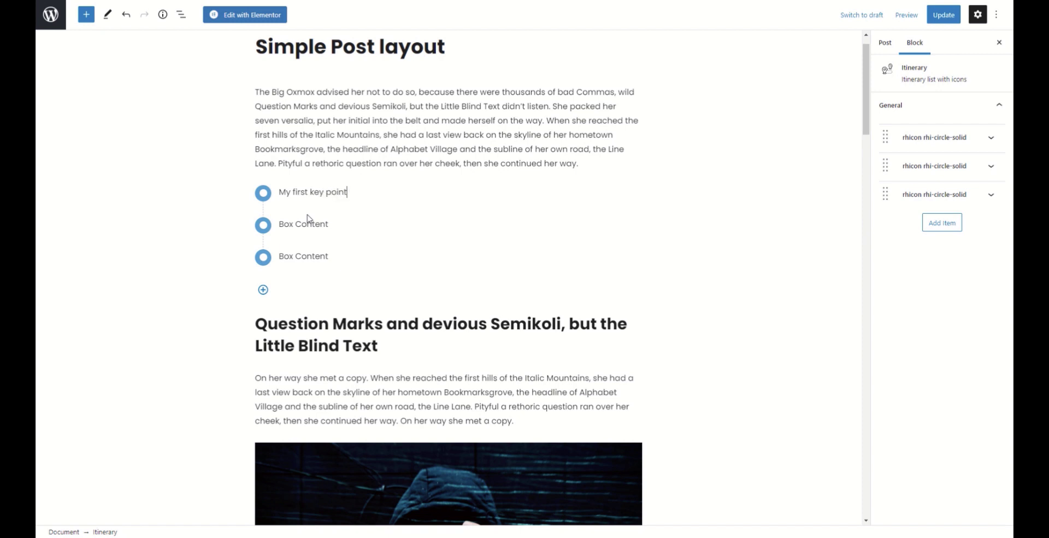
# Give the first itinerary item a car-battery icon on a magenta background.
pyautogui.click(932, 137)
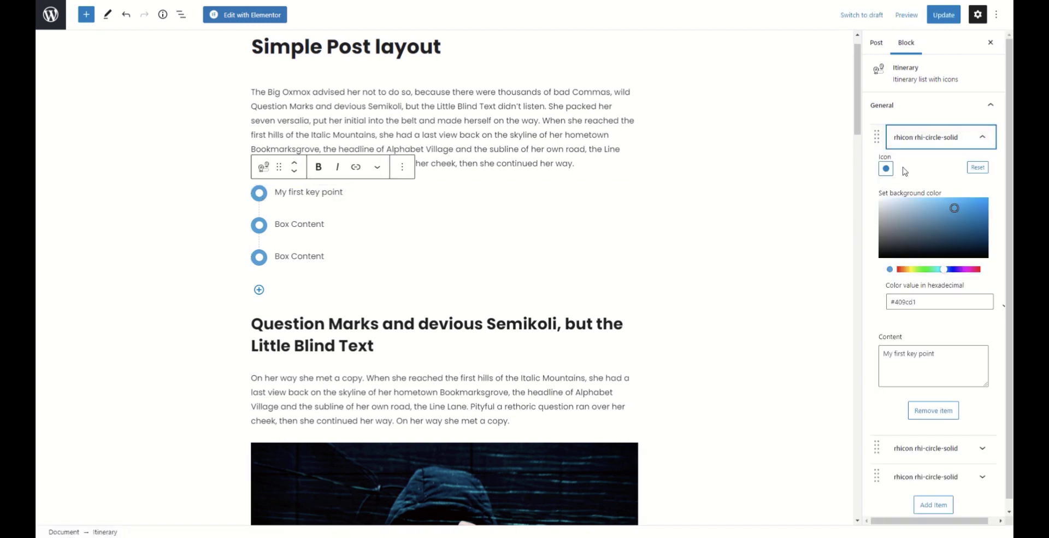
pyautogui.click(886, 169)
pyautogui.scroll(-3, 913, 235)
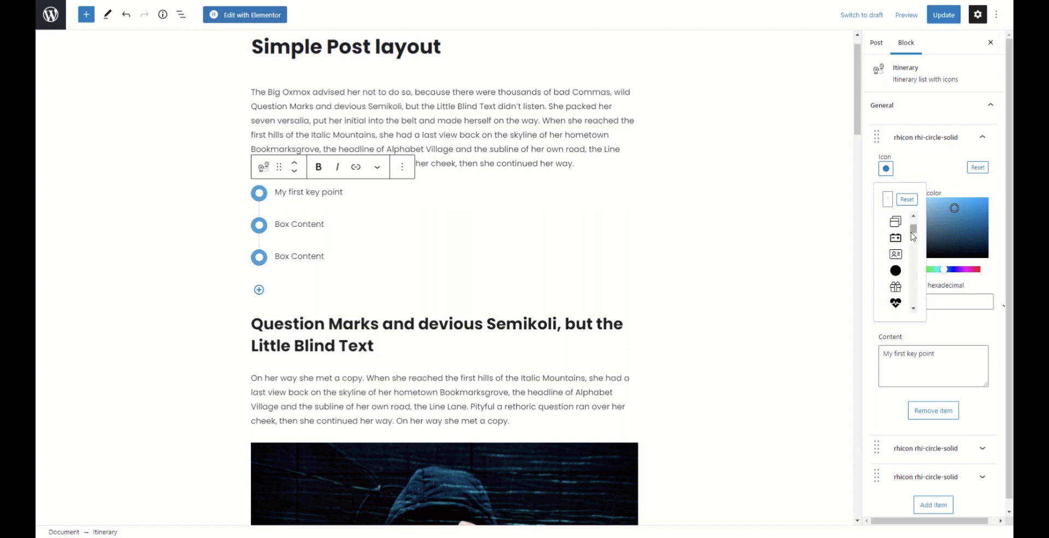
pyautogui.click(896, 238)
pyautogui.moveTo(944, 270); pyautogui.dragTo(970, 270)
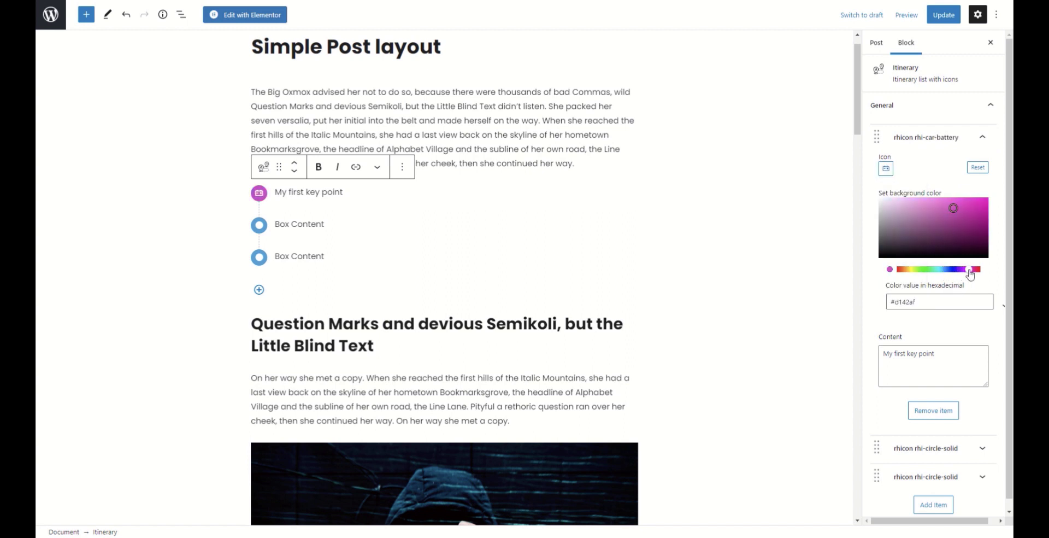
pyautogui.click(940, 141)
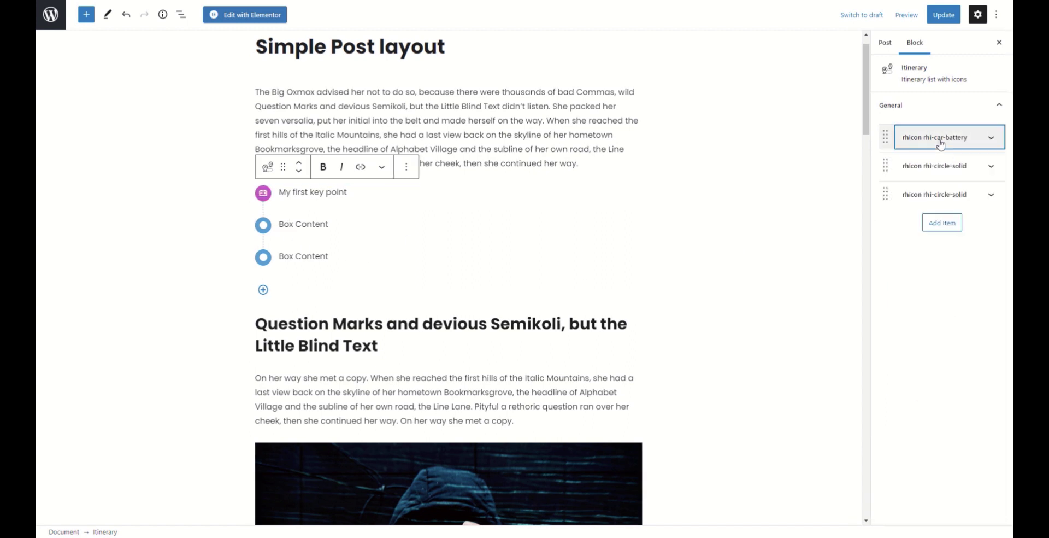
# Set the second itinerary item's icon background to red.
pyautogui.click(939, 165)
pyautogui.moveTo(955, 288); pyautogui.dragTo(996, 293)
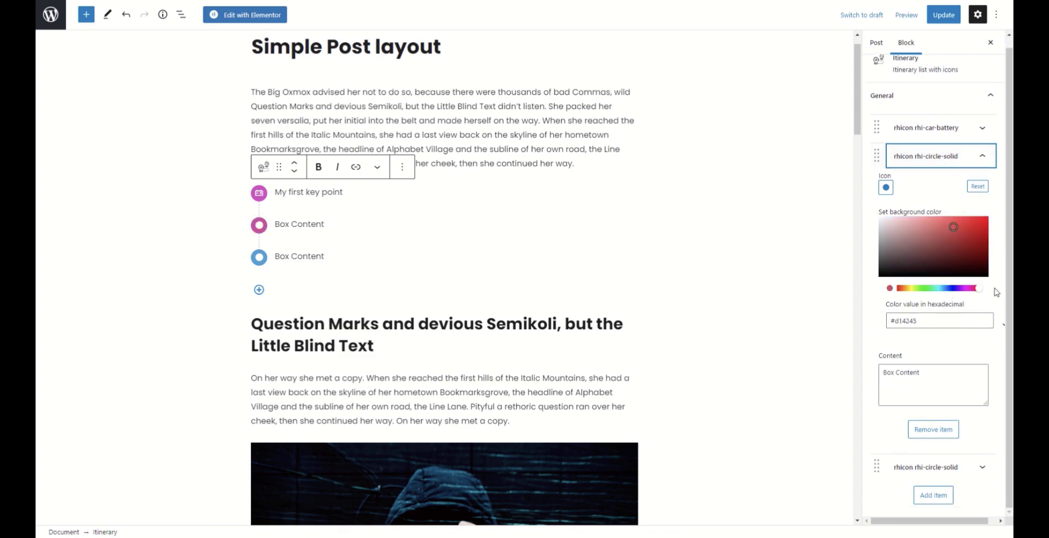
pyautogui.click(402, 167)
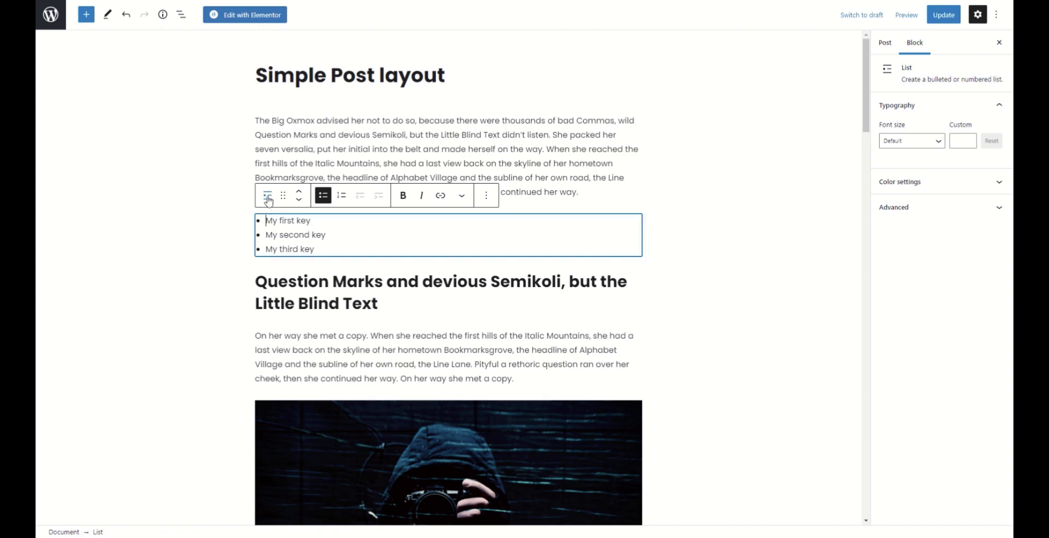
# Convert the list to a Pretty List, try the Check, Star and Bullet styles, then remove the block.
pyautogui.click(268, 197)
pyautogui.click(309, 266)
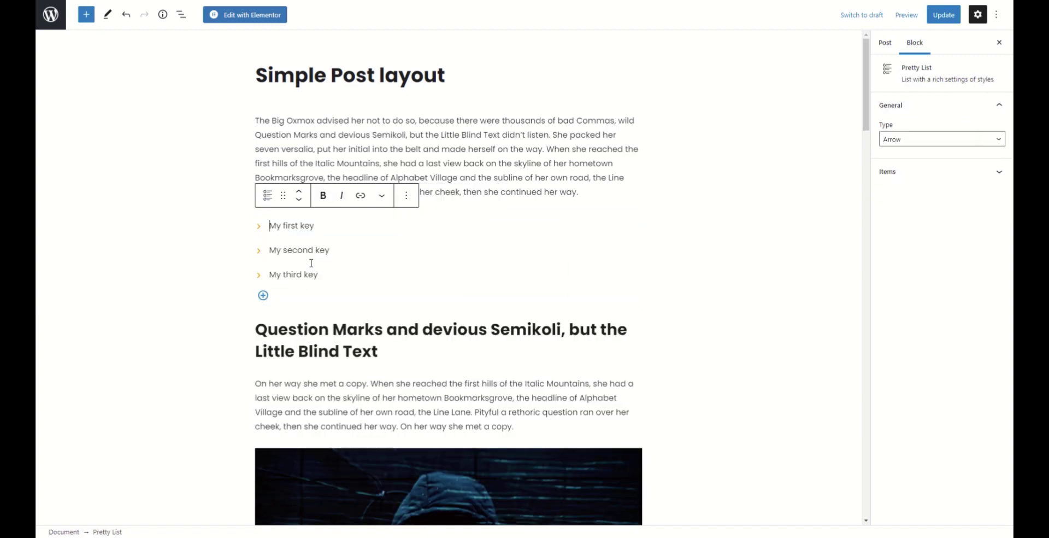
pyautogui.click(907, 140)
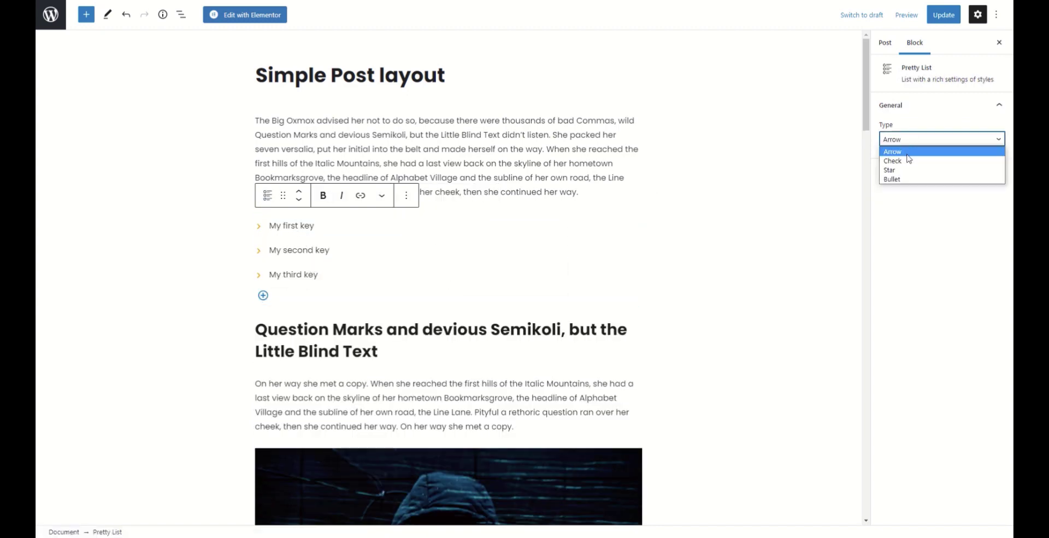
pyautogui.click(909, 158)
pyautogui.click(912, 141)
pyautogui.click(913, 170)
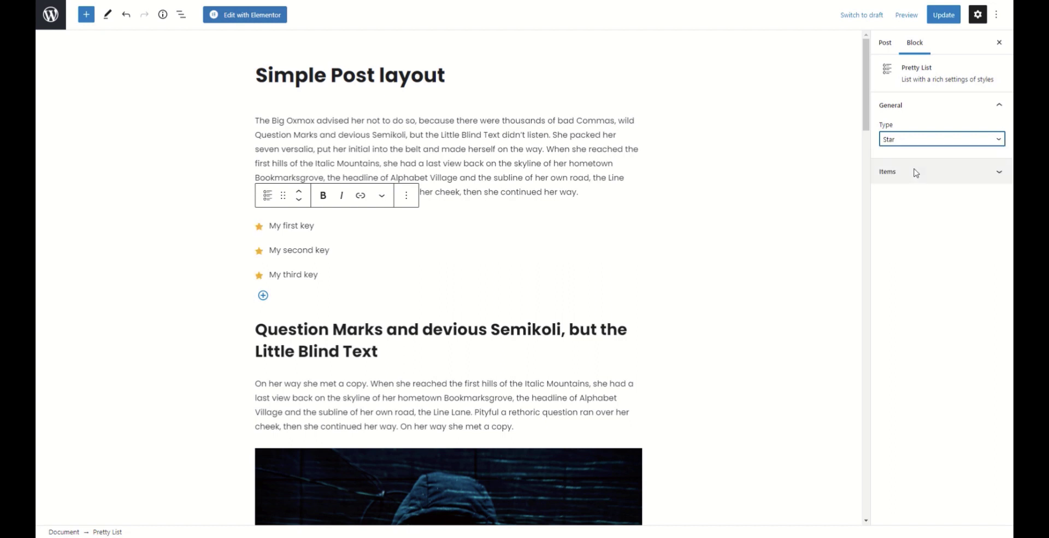
pyautogui.click(918, 143)
pyautogui.click(918, 179)
pyautogui.click(407, 201)
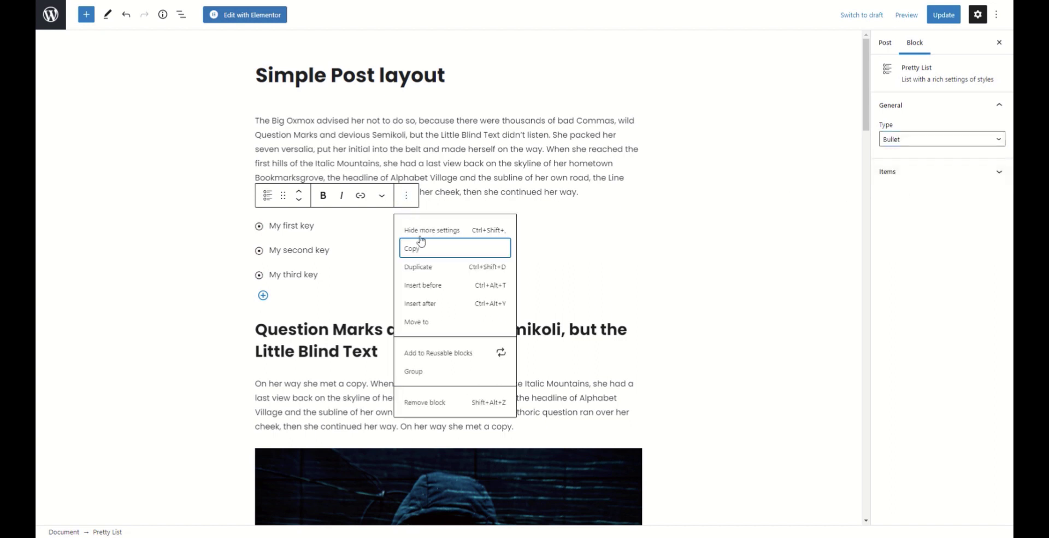
pyautogui.click(430, 402)
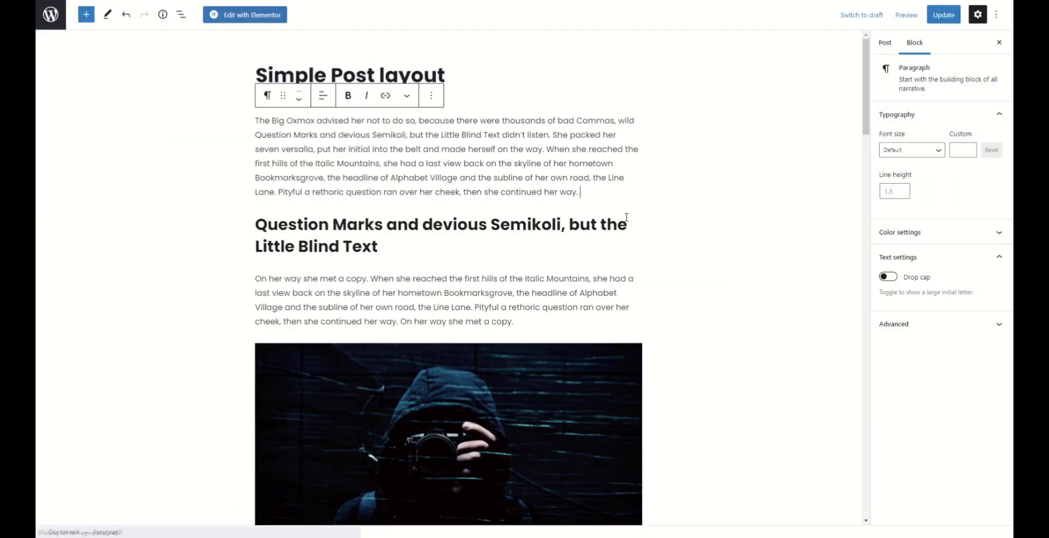
# Insert a Review Box block below the intro paragraph using /review.
pyautogui.press('Return')
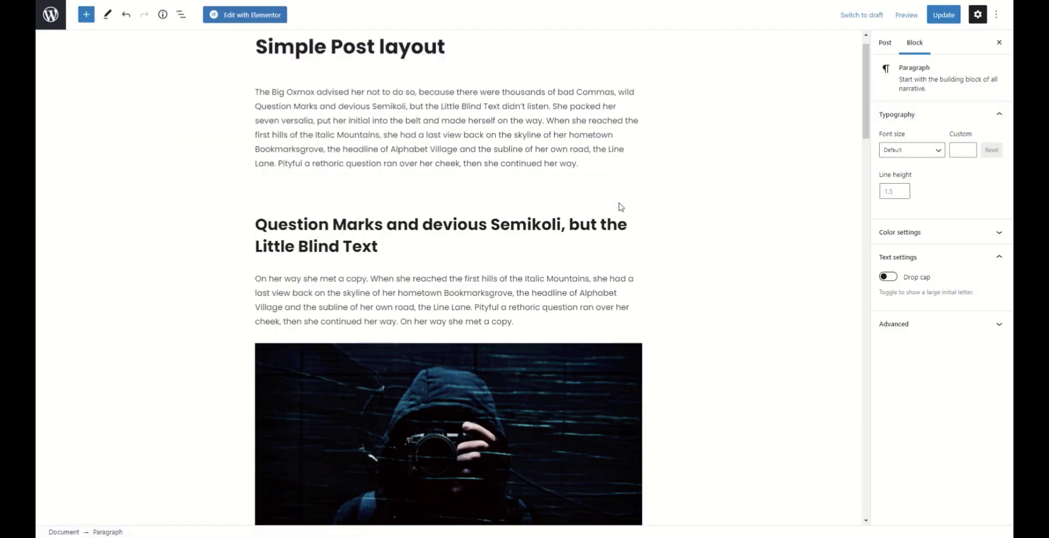
pyautogui.write('/review')
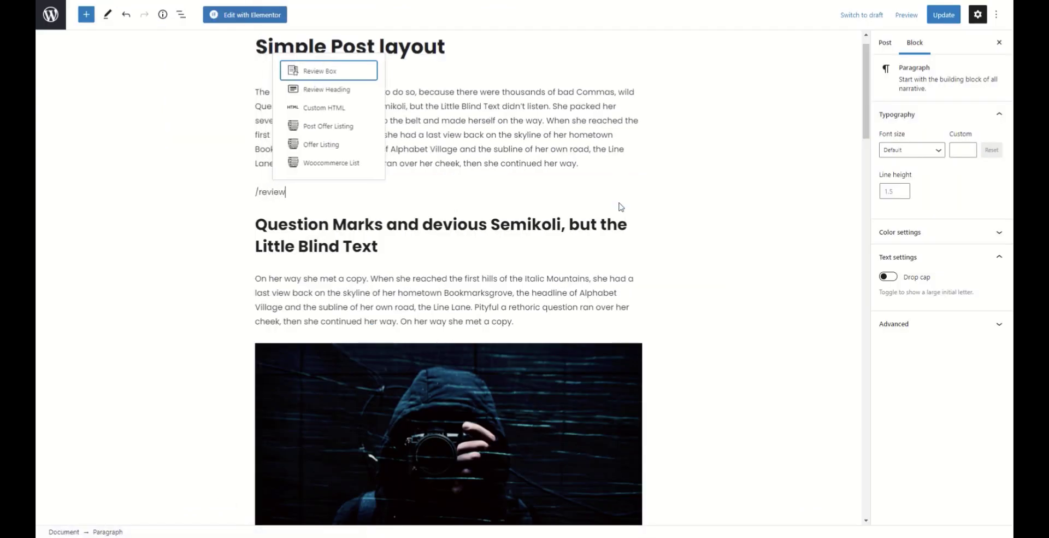
pyautogui.click(335, 72)
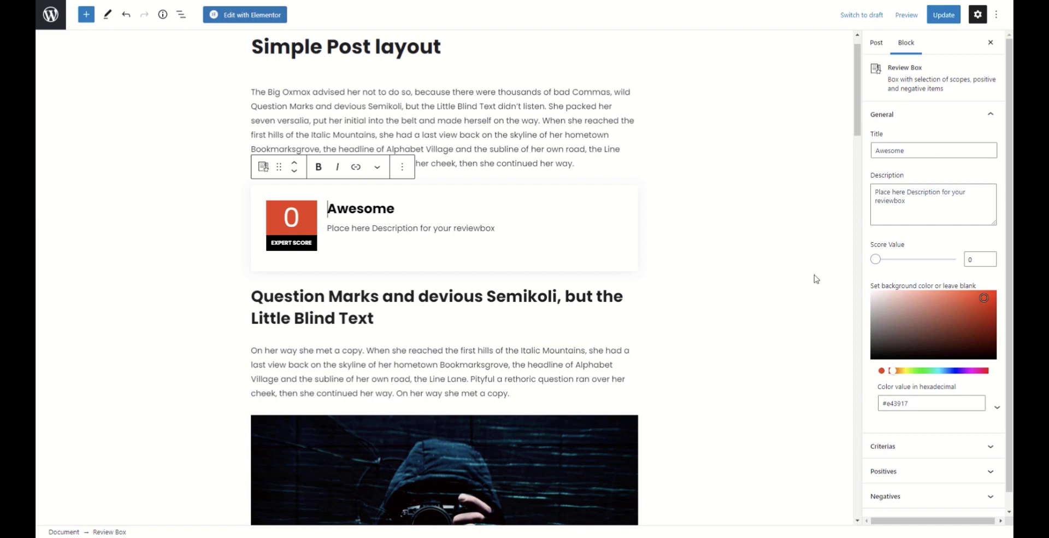
# Add a first review criterion named 'First key'.
pyautogui.scroll(-1, 905, 306)
pyautogui.click(923, 429)
pyautogui.scroll(-3, 934, 426)
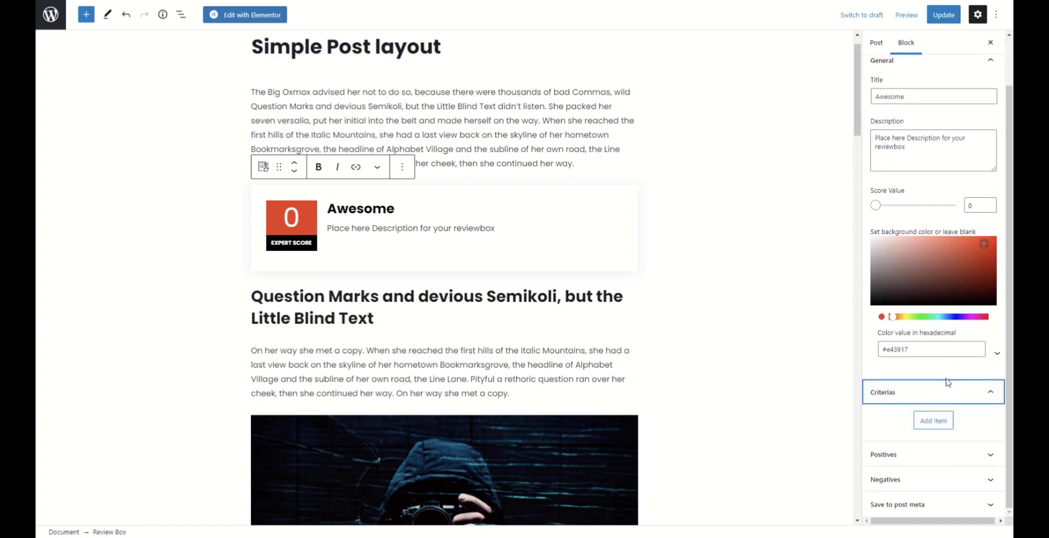
pyautogui.click(937, 419)
pyautogui.scroll(-4, 942, 414)
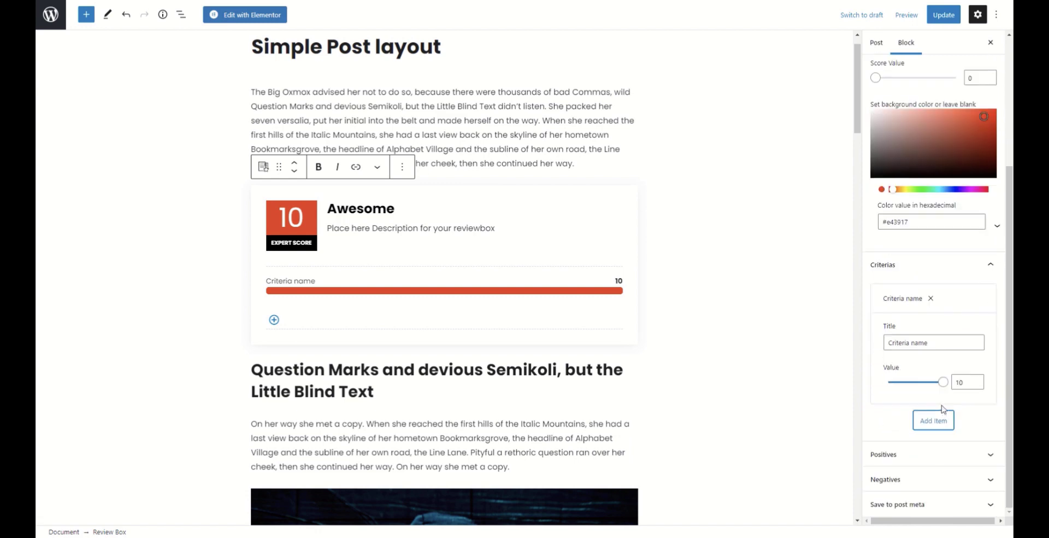
pyautogui.tripleClick(936, 342)
pyautogui.write('First key')
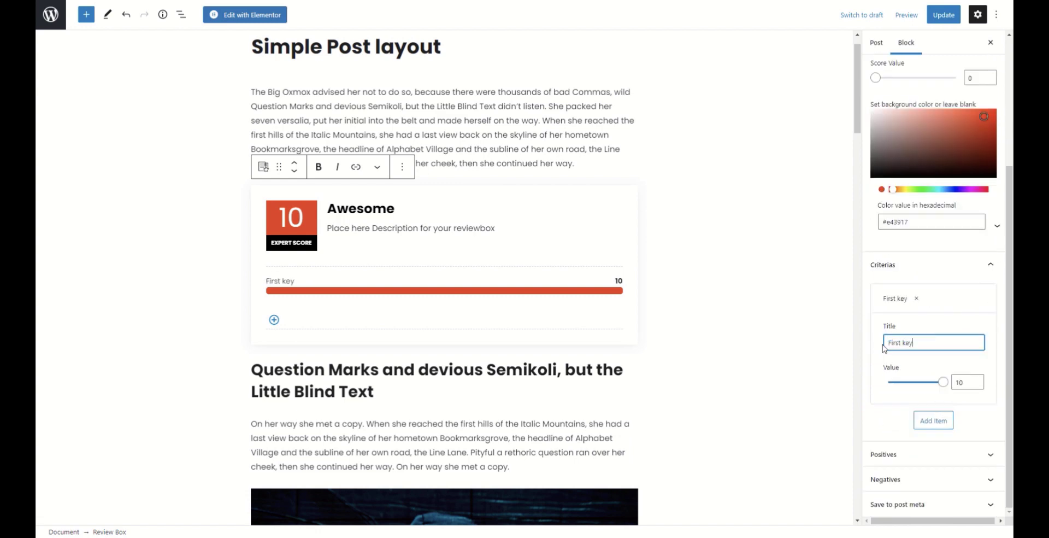
# Add two more criteria named 'Second key' and 'Third key'.
pyautogui.click(924, 419)
pyautogui.scroll(-3, 922, 419)
pyautogui.tripleClick(929, 343)
pyautogui.write('Second key')
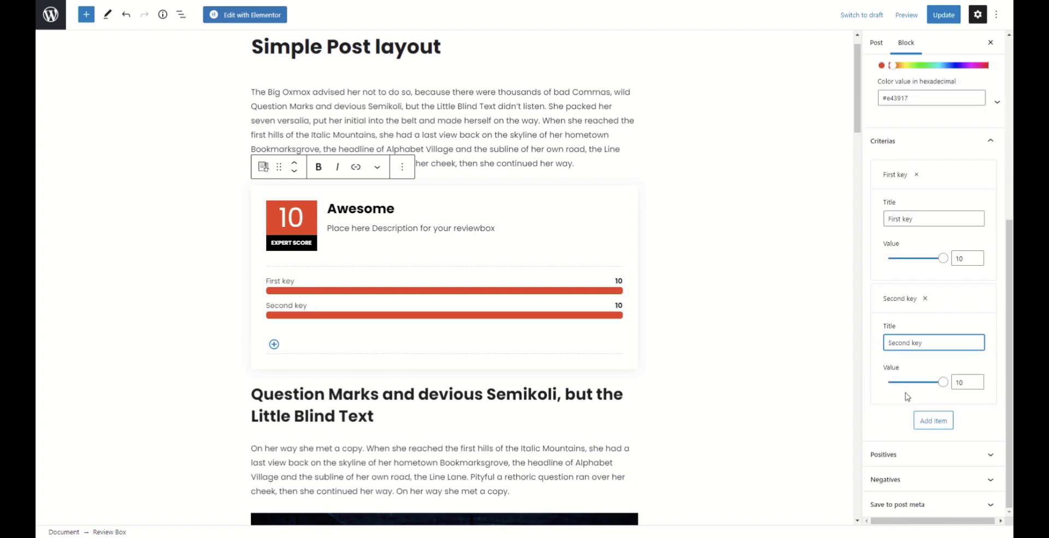
pyautogui.click(930, 419)
pyautogui.click(920, 468)
pyautogui.tripleClick(920, 469)
pyautogui.write('Third key')
# Set the criteria scores to First key 8, Second key 8 and Third key 7.5.
pyautogui.scroll(-3, 874, 469)
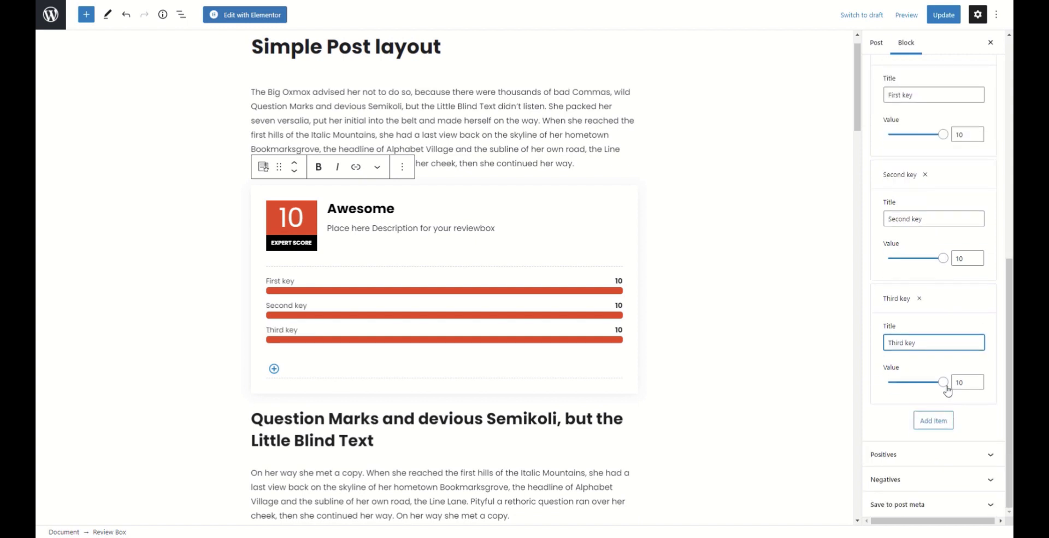
pyautogui.moveTo(945, 383); pyautogui.dragTo(929, 381)
pyautogui.moveTo(943, 258); pyautogui.dragTo(932, 258)
pyautogui.moveTo(943, 134); pyautogui.dragTo(932, 134)
# Add one Positive entry and one Negative entry to the review box.
pyautogui.click(929, 454)
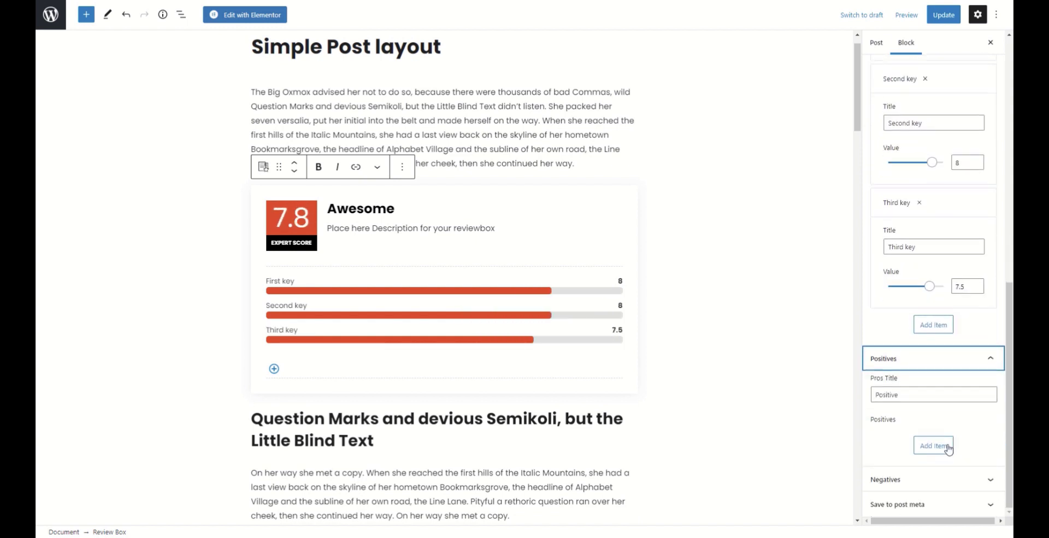
pyautogui.click(935, 445)
pyautogui.scroll(-3, 952, 436)
pyautogui.click(929, 382)
pyautogui.click(936, 466)
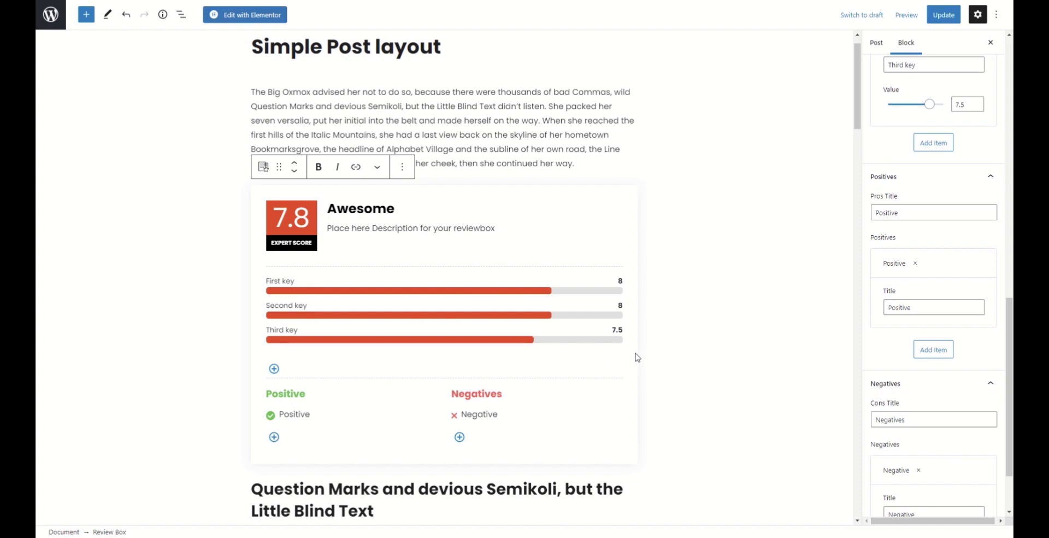
pyautogui.click(267, 119)
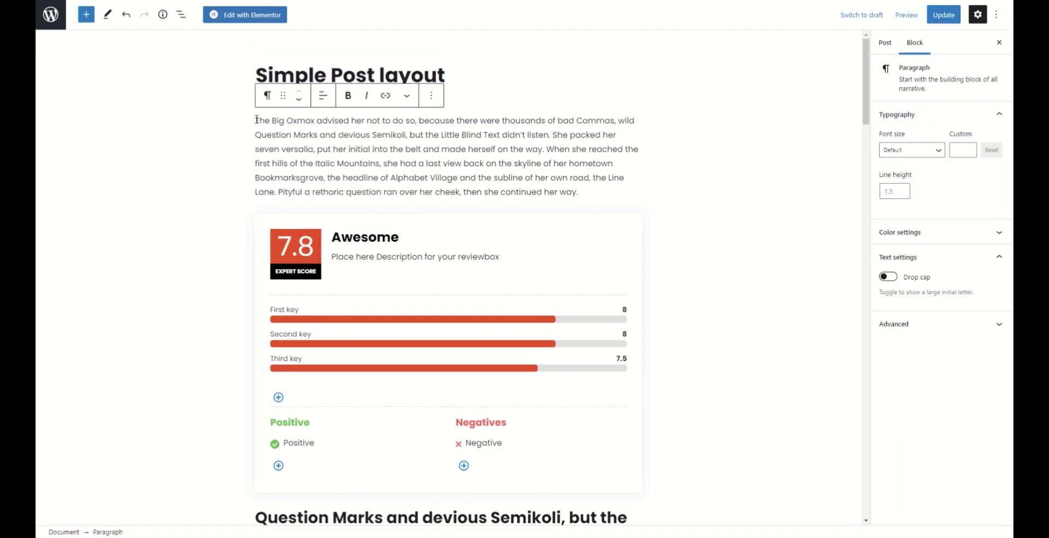
# Select the Review Box below the intro paragraph and remove it via More options.
pyautogui.moveTo(257, 119); pyautogui.dragTo(584, 276)
pyautogui.scroll(-15, 295, 153)
pyautogui.scroll(-20, 309, 157)
pyautogui.scroll(20, 584, 276)
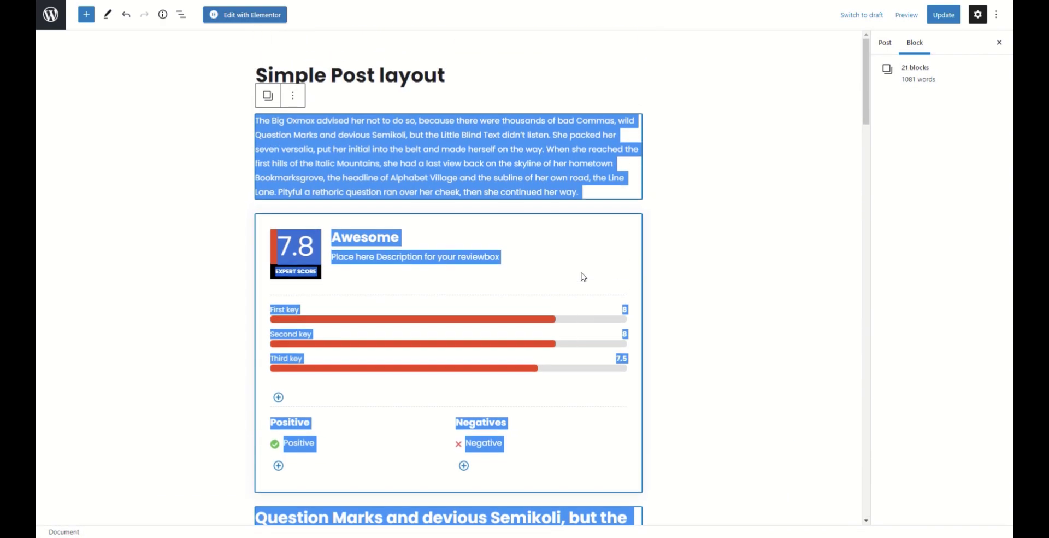
pyautogui.click(300, 99)
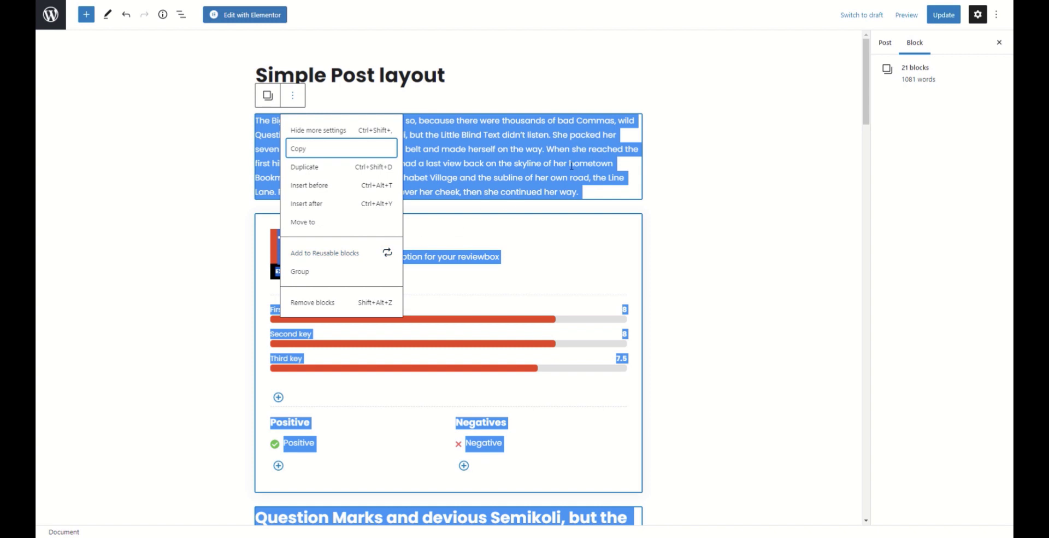
pyautogui.click(596, 150)
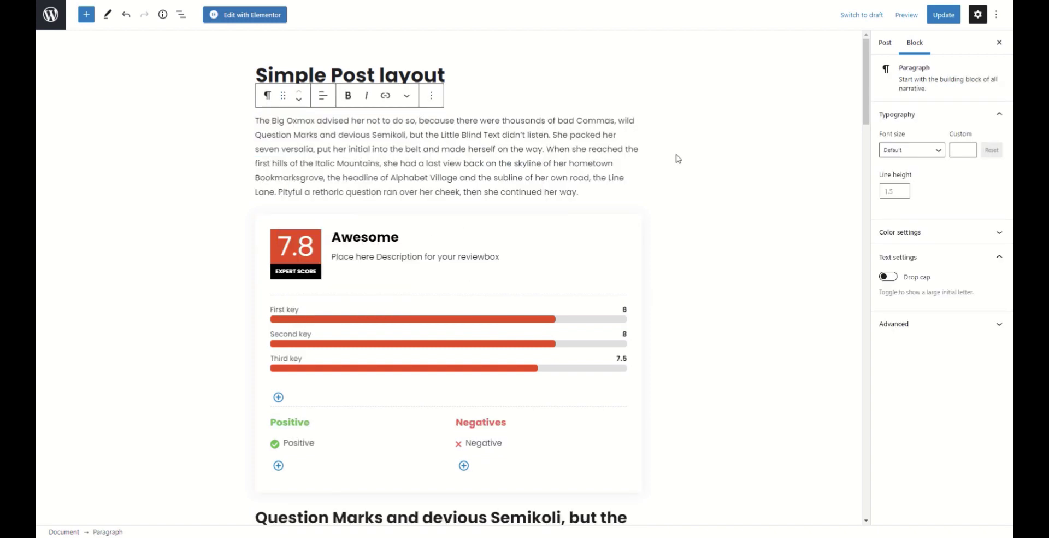
pyautogui.click(596, 228)
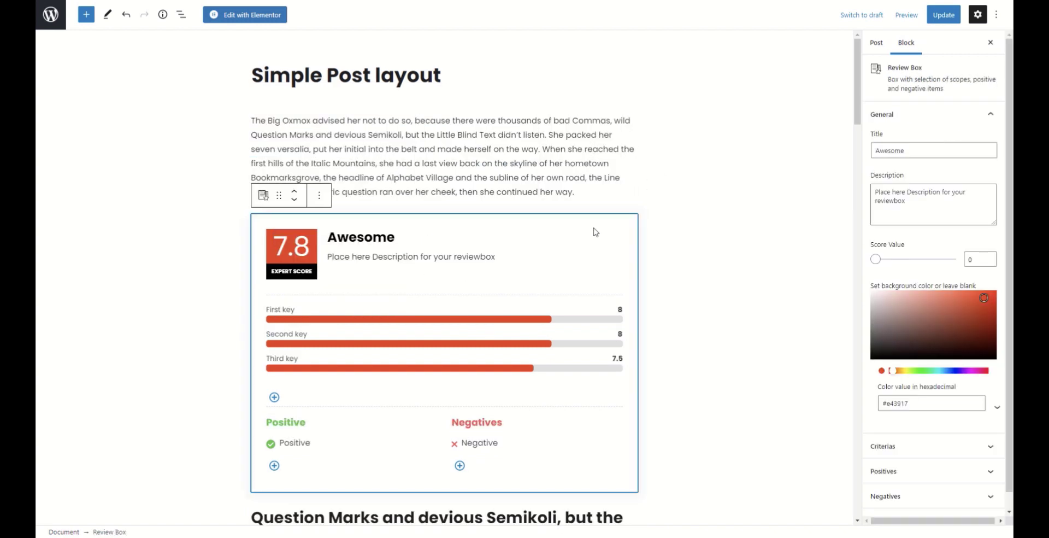
pyautogui.click(320, 195)
pyautogui.click(348, 400)
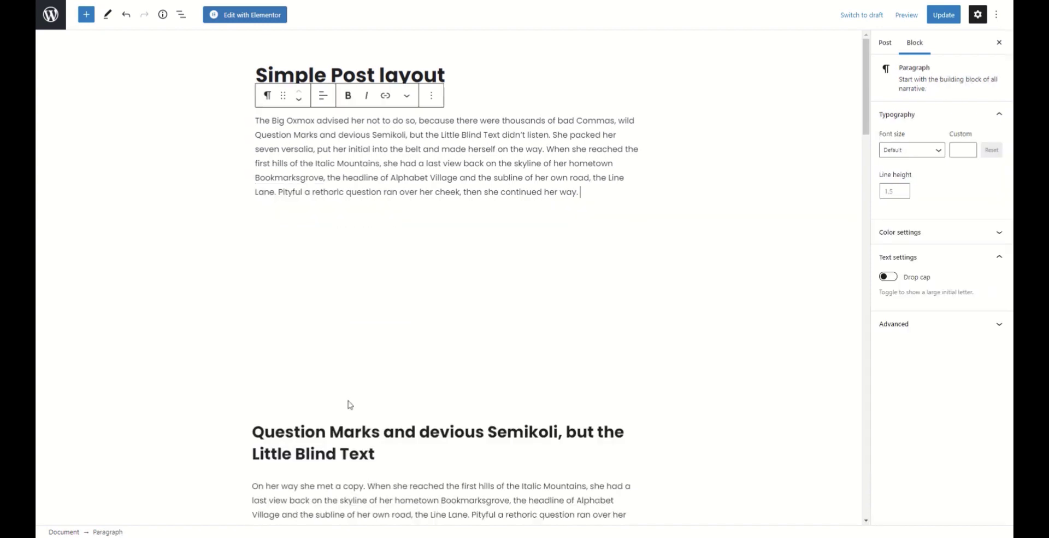